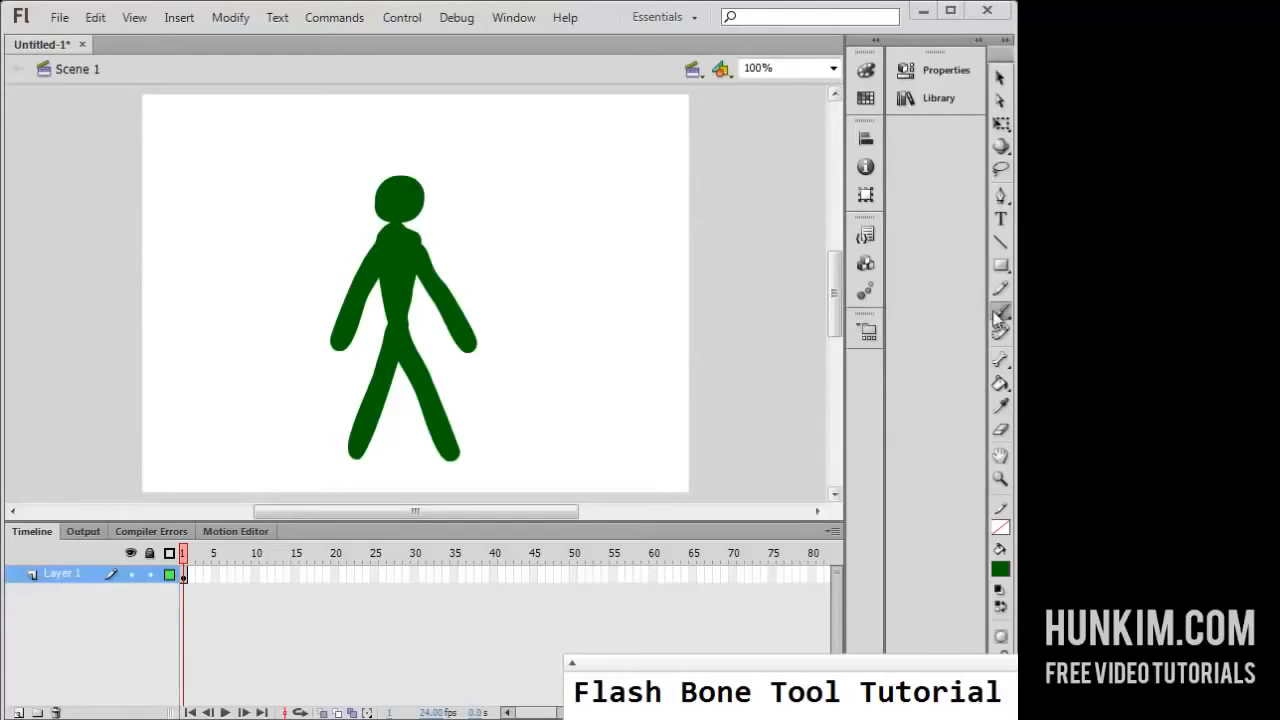
# - Use the Bone tool to add a bone from the figure's head to its chest, with branches from the chest to both hands
pyautogui.click(999, 362)
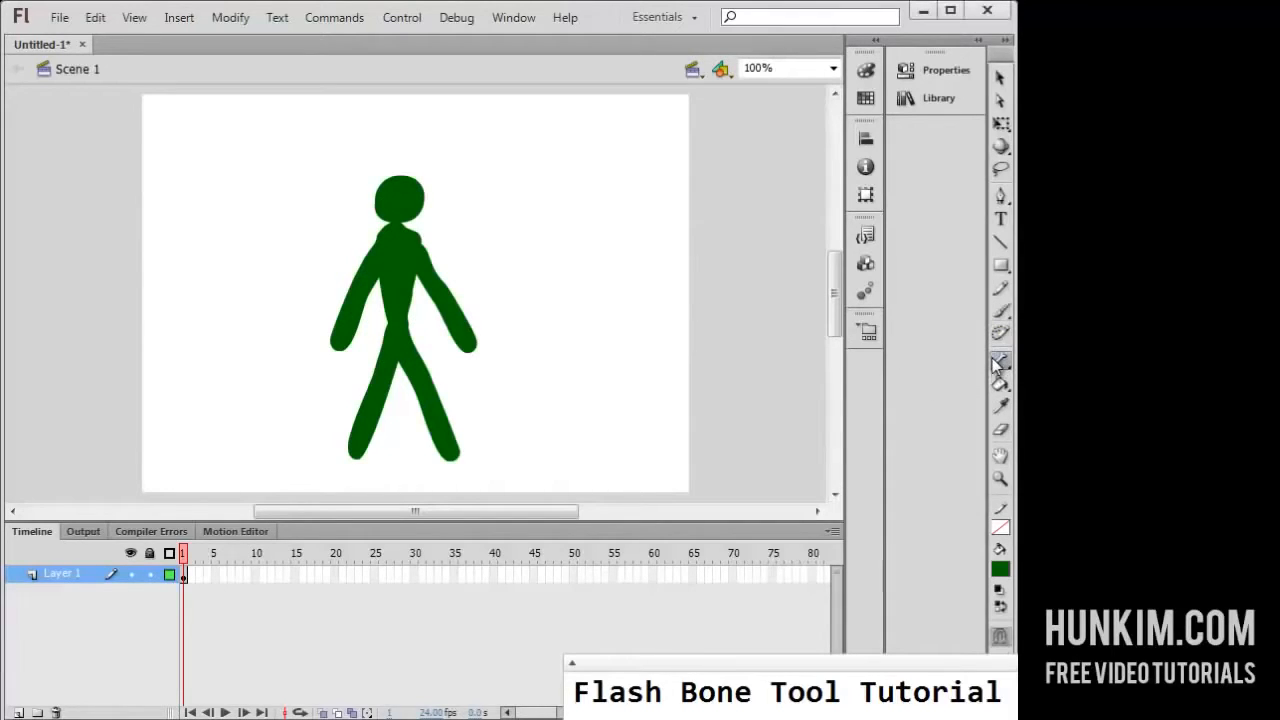
pyautogui.click(401, 206)
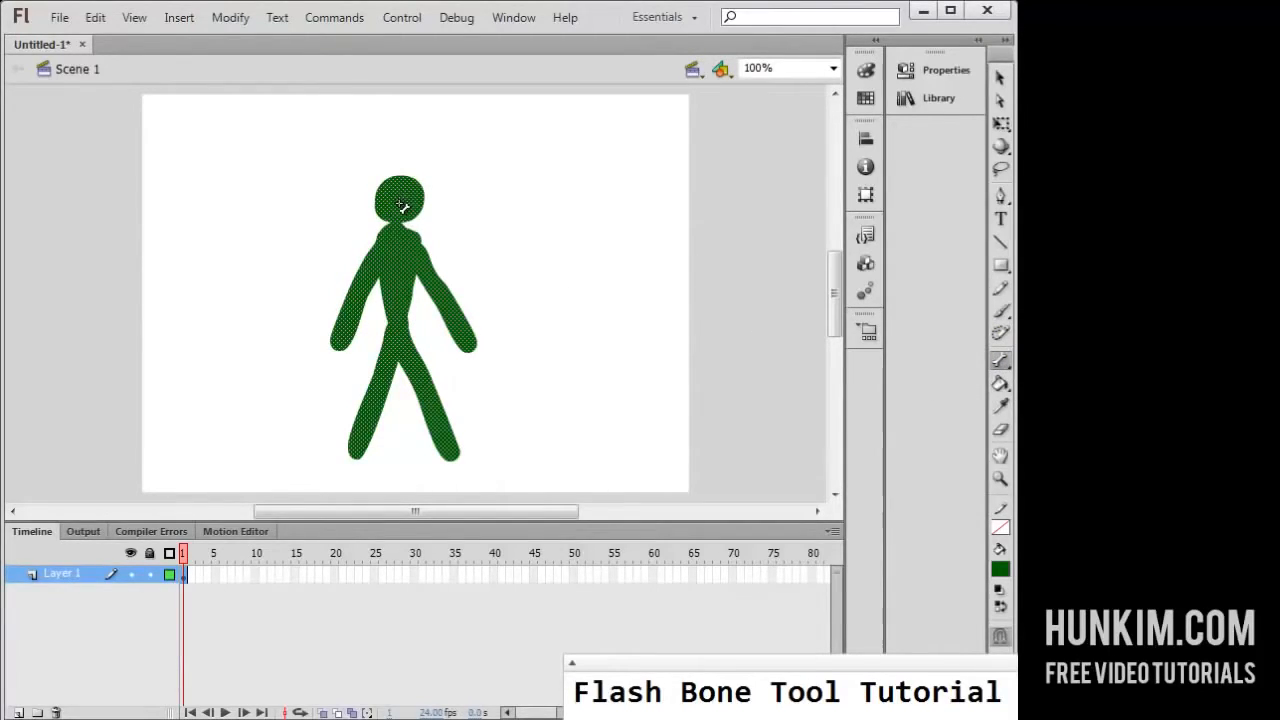
pyautogui.moveTo(401, 206); pyautogui.dragTo(398, 254)
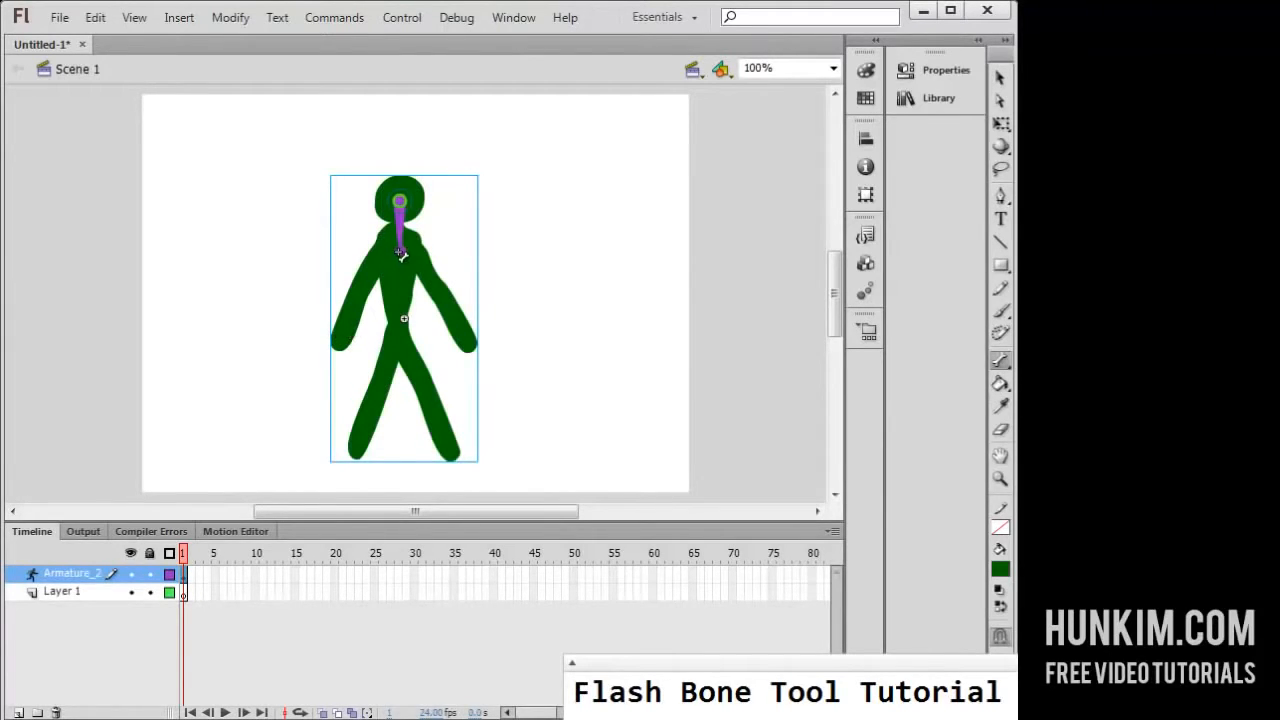
pyautogui.moveTo(399, 252); pyautogui.dragTo(337, 340)
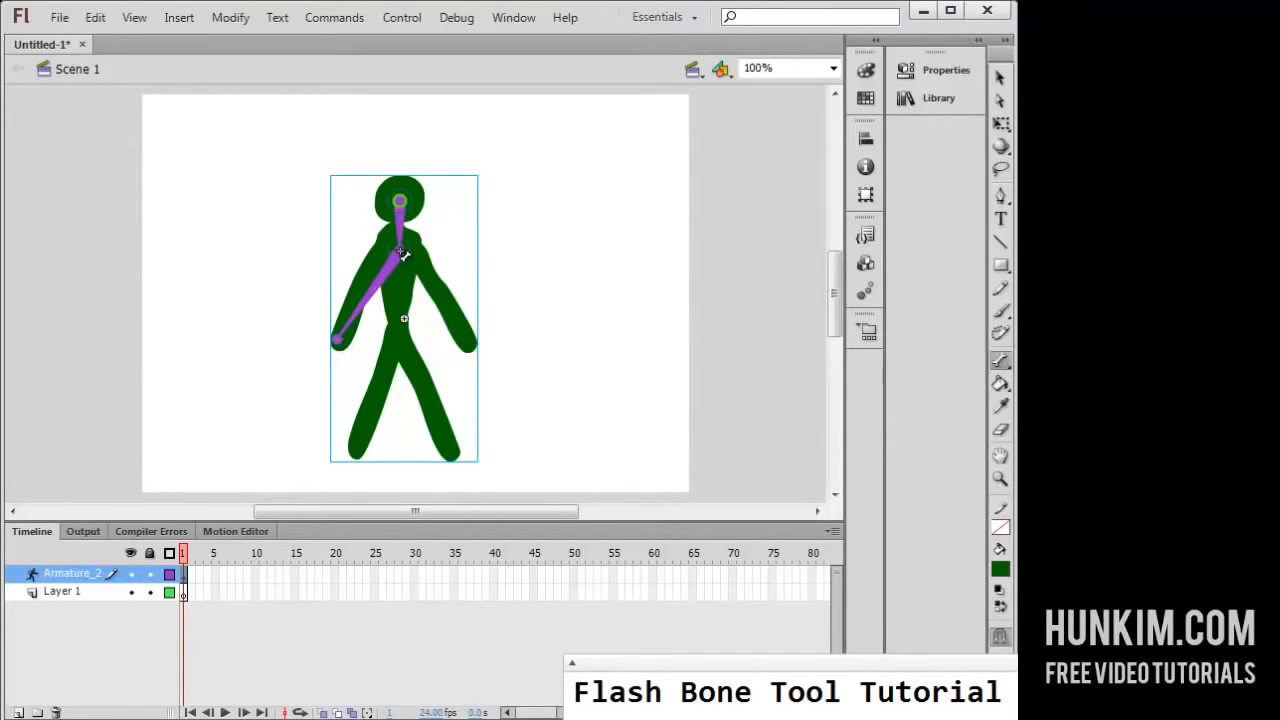
pyautogui.moveTo(402, 254); pyautogui.dragTo(467, 336)
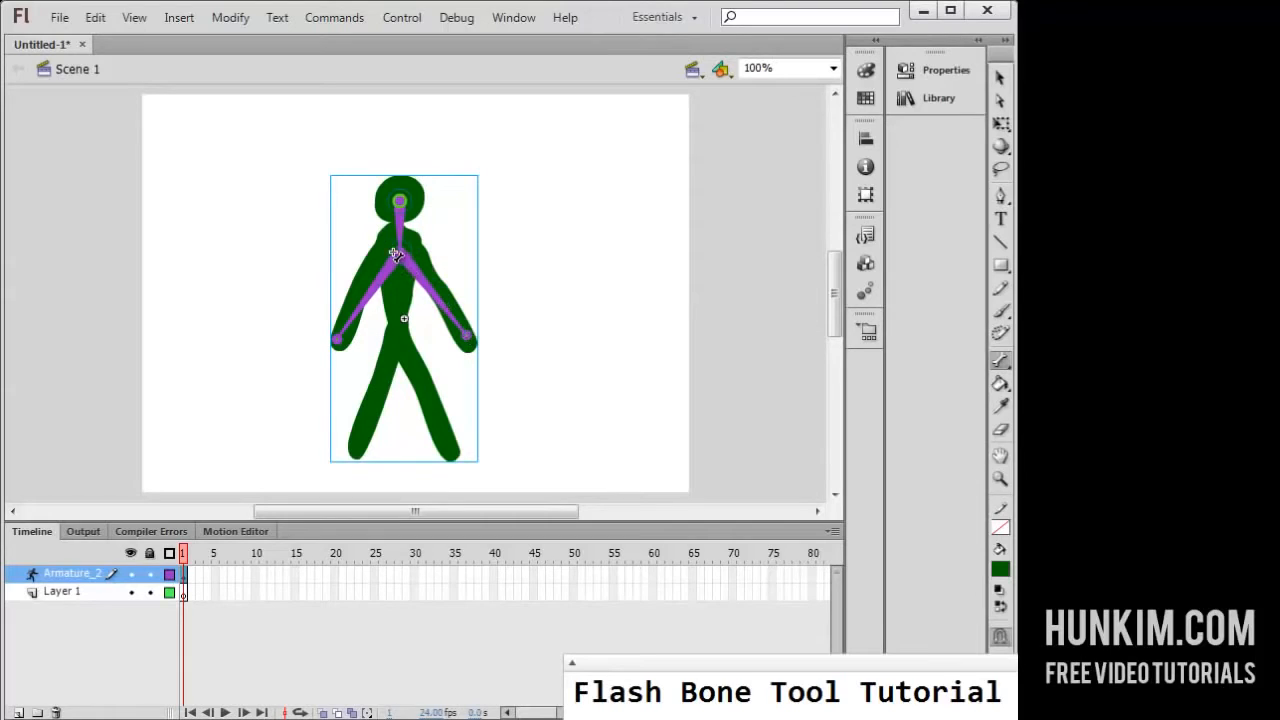
# - Add a spine bone from the chest to the hips, with branches from the hips to both feet
pyautogui.moveTo(400, 255); pyautogui.dragTo(400, 342)
pyautogui.moveTo(400, 343); pyautogui.dragTo(357, 440)
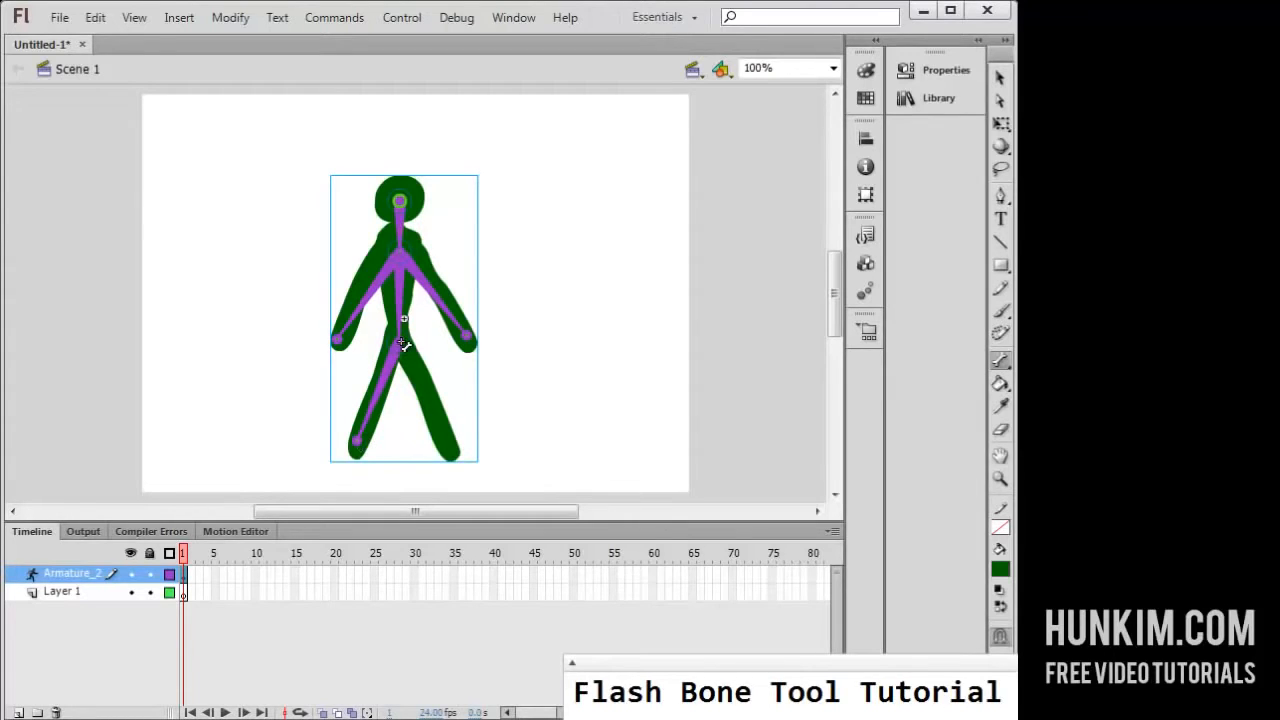
pyautogui.moveTo(402, 344); pyautogui.dragTo(452, 450)
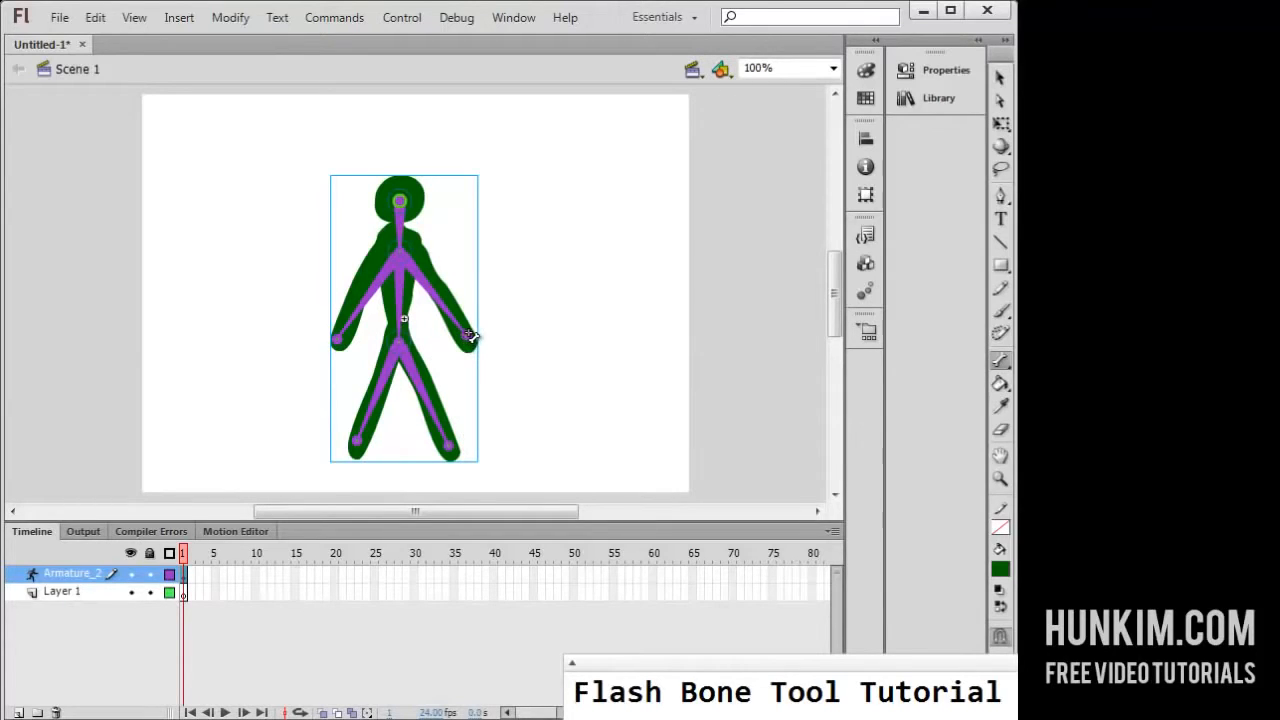
# - Test the armature by swinging the right-hand arm up to horizontal and back down beside the body
pyautogui.moveTo(469, 338); pyautogui.dragTo(480, 260)
pyautogui.click(999, 79)
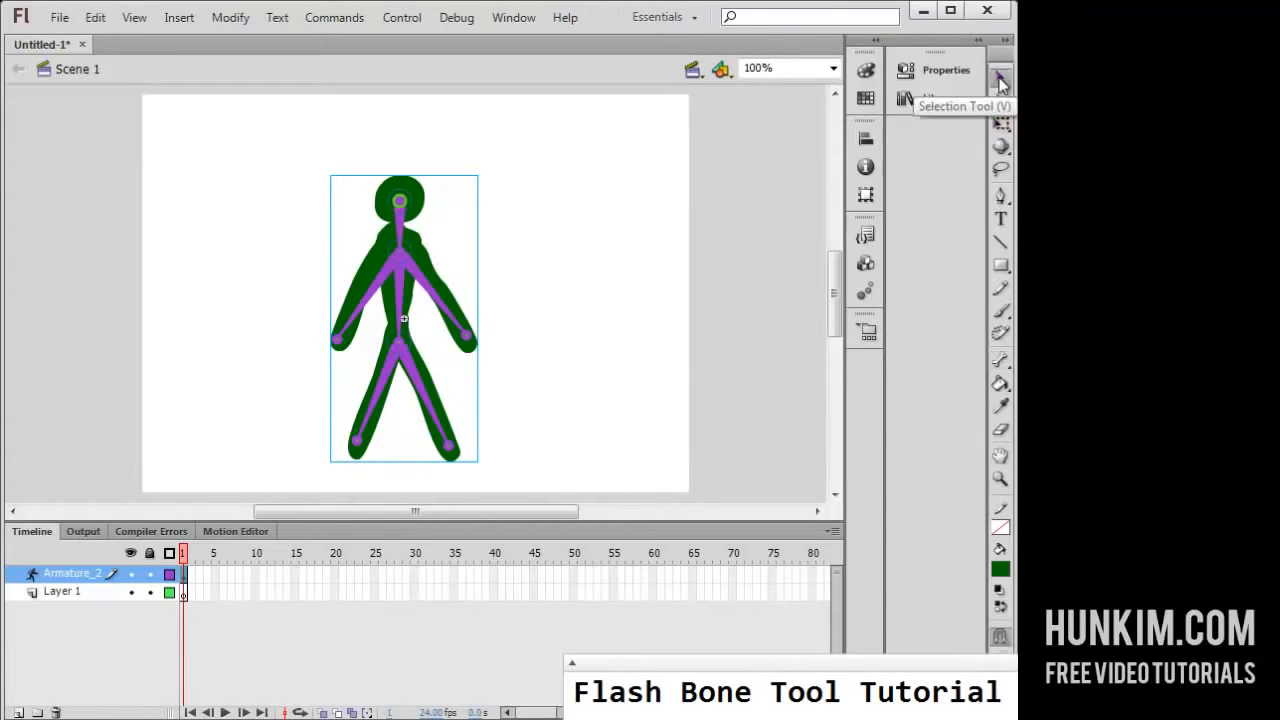
pyautogui.moveTo(473, 341); pyautogui.dragTo(507, 254)
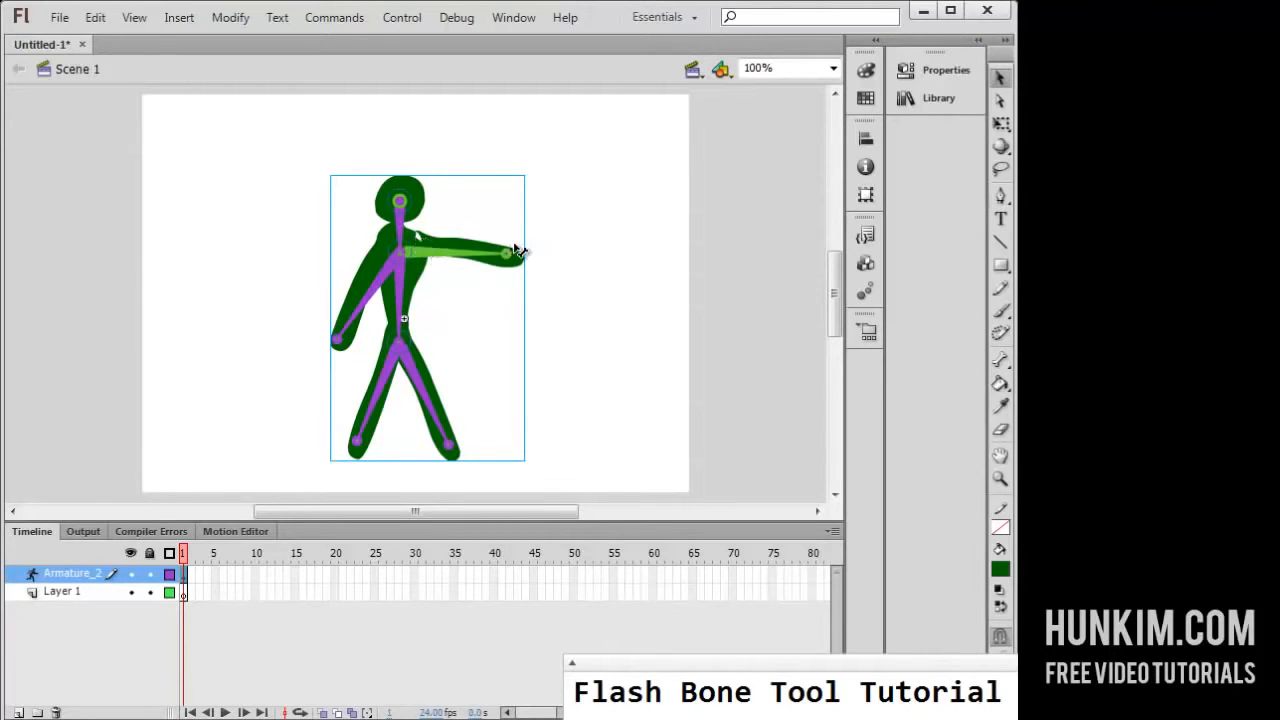
pyautogui.moveTo(511, 263); pyautogui.dragTo(466, 354)
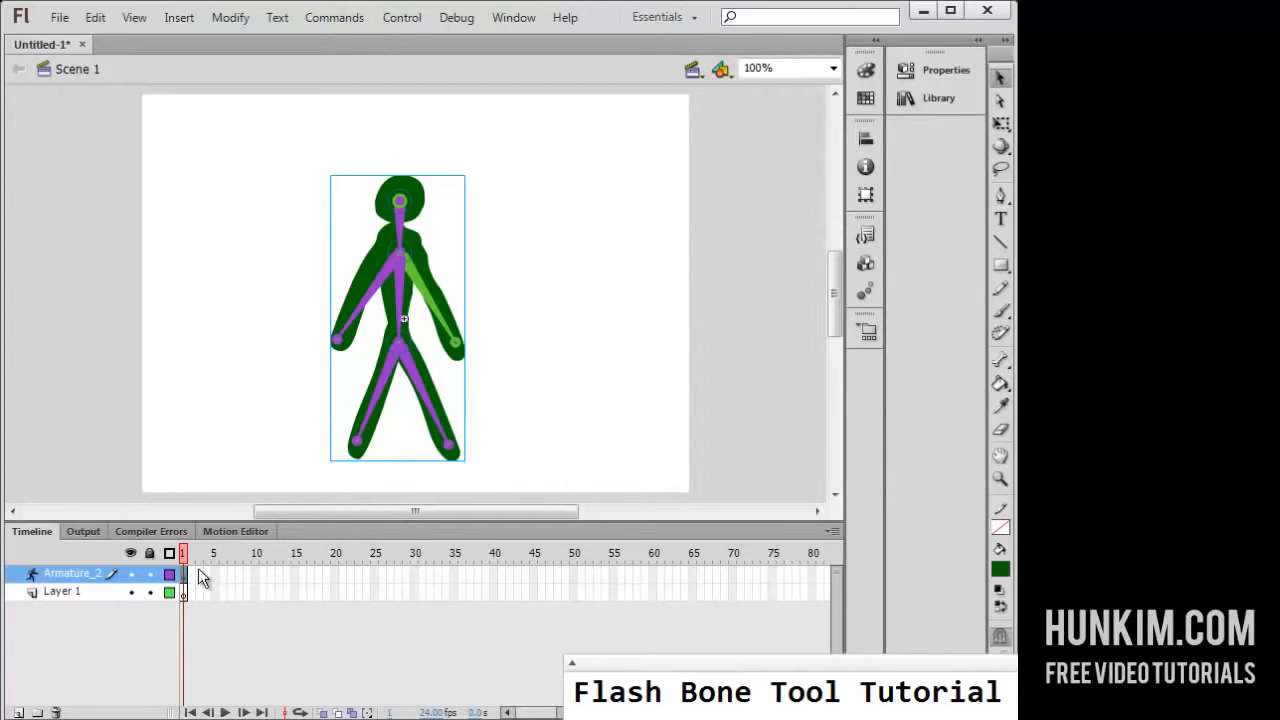
# - Extend the armature layer's span to frame 50
pyautogui.moveTo(185, 572); pyautogui.dragTo(575, 574)
pyautogui.click(575, 574)
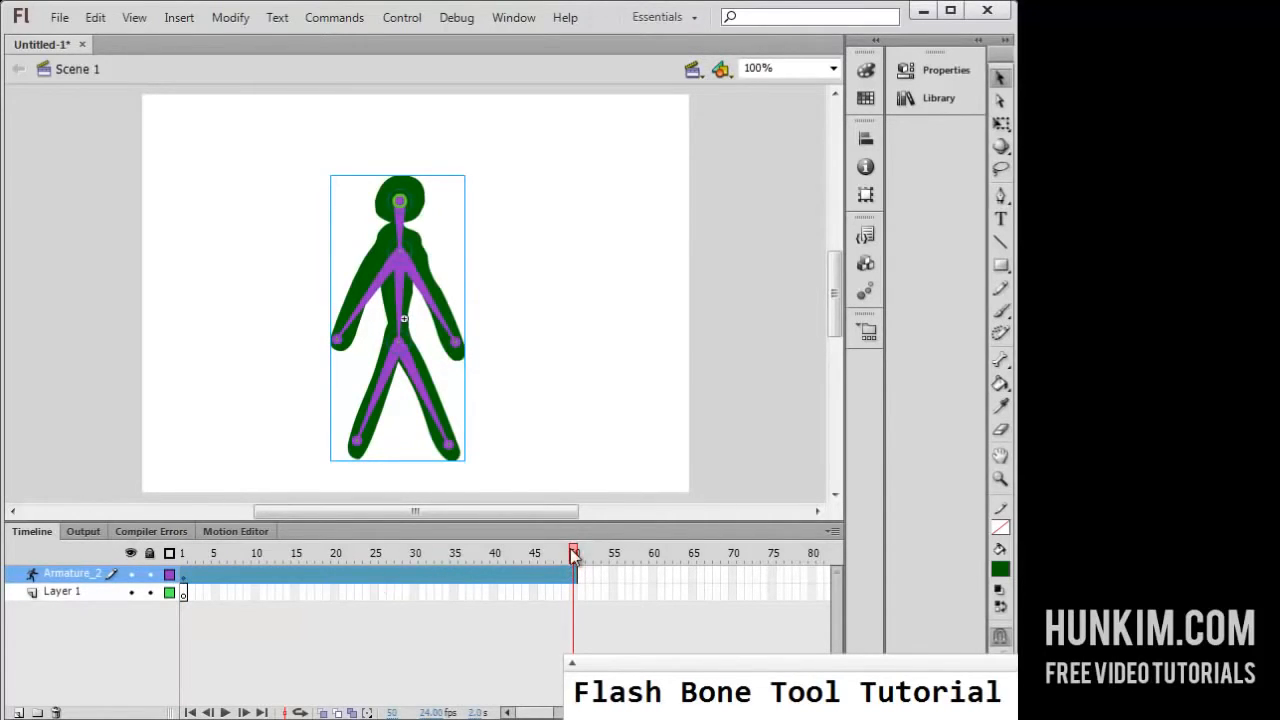
# - Scrub back through the extended armature span from frame 50 to frame 1 to examine the figure's pose
pyautogui.click(526, 553)
pyautogui.click(494, 553)
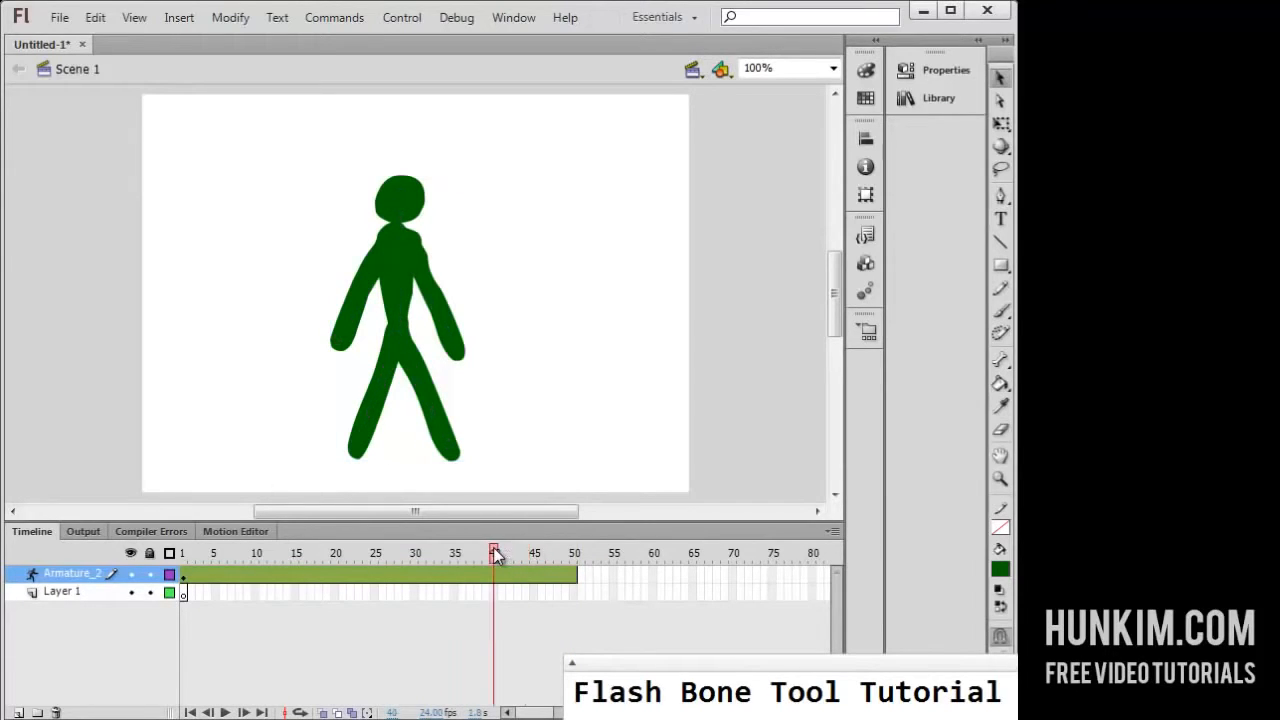
pyautogui.click(454, 553)
pyautogui.click(421, 553)
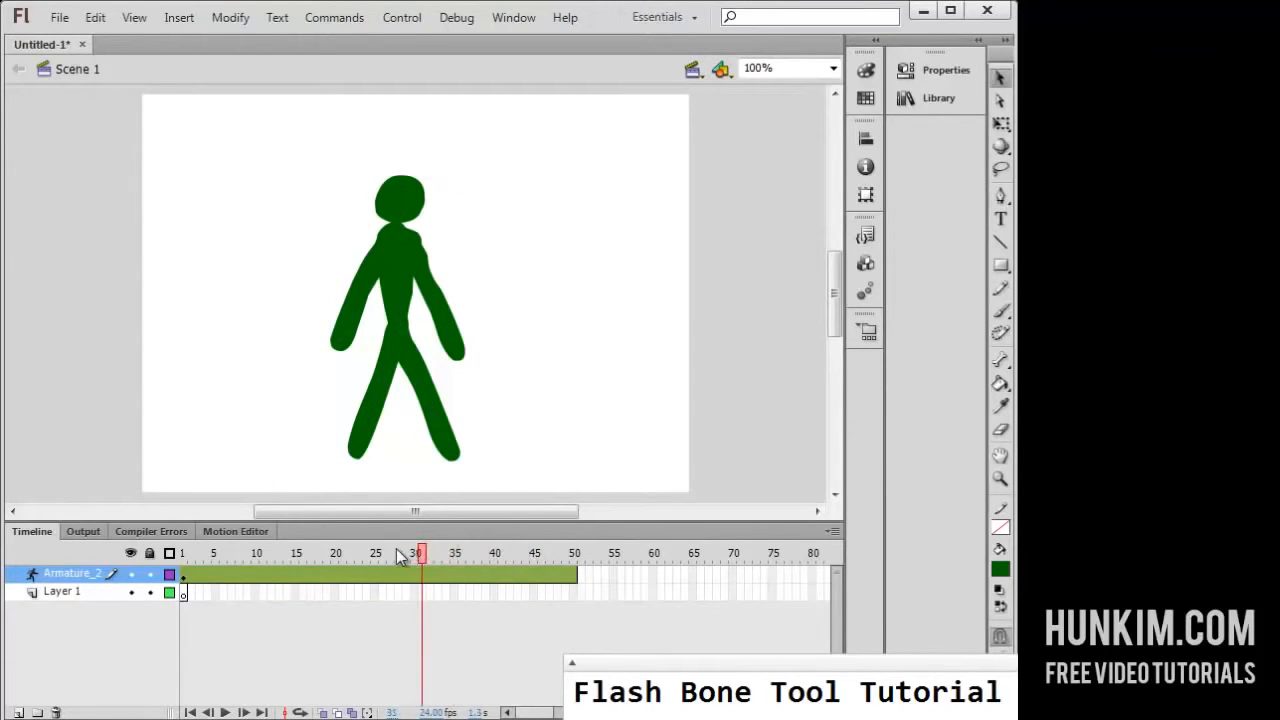
pyautogui.click(398, 553)
pyautogui.click(383, 553)
pyautogui.click(357, 553)
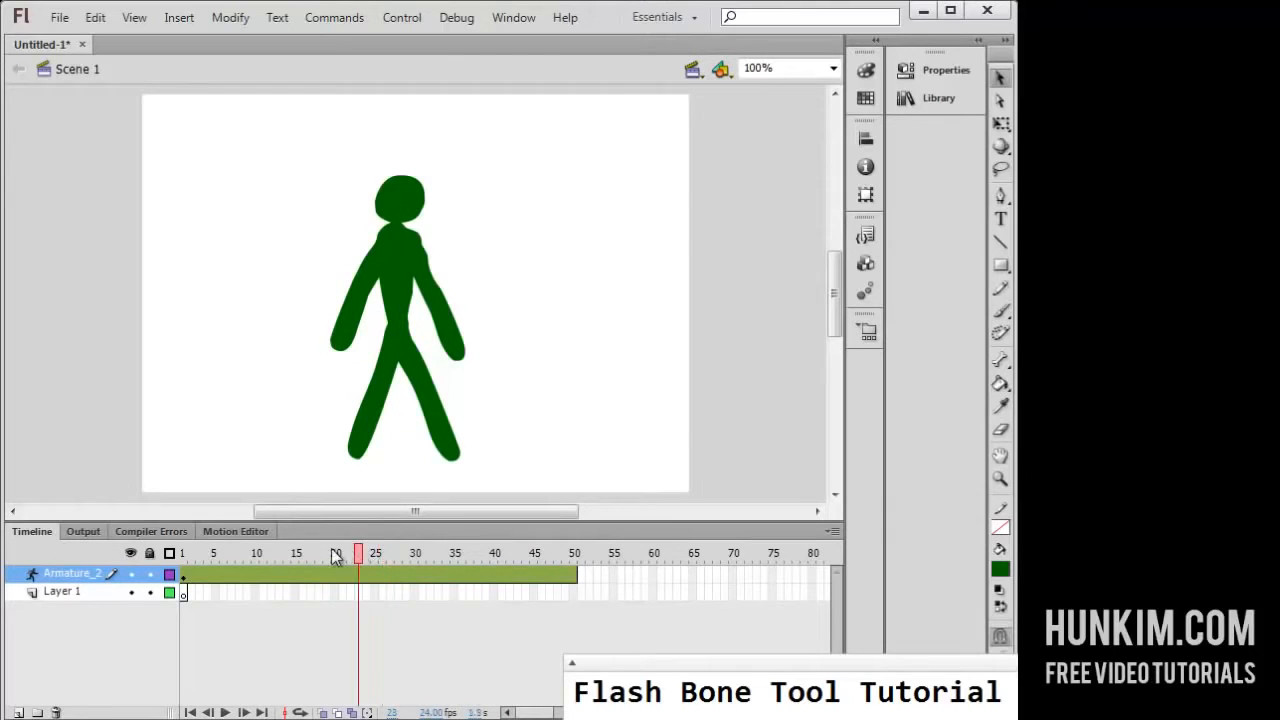
pyautogui.click(318, 553)
pyautogui.click(286, 553)
pyautogui.click(239, 553)
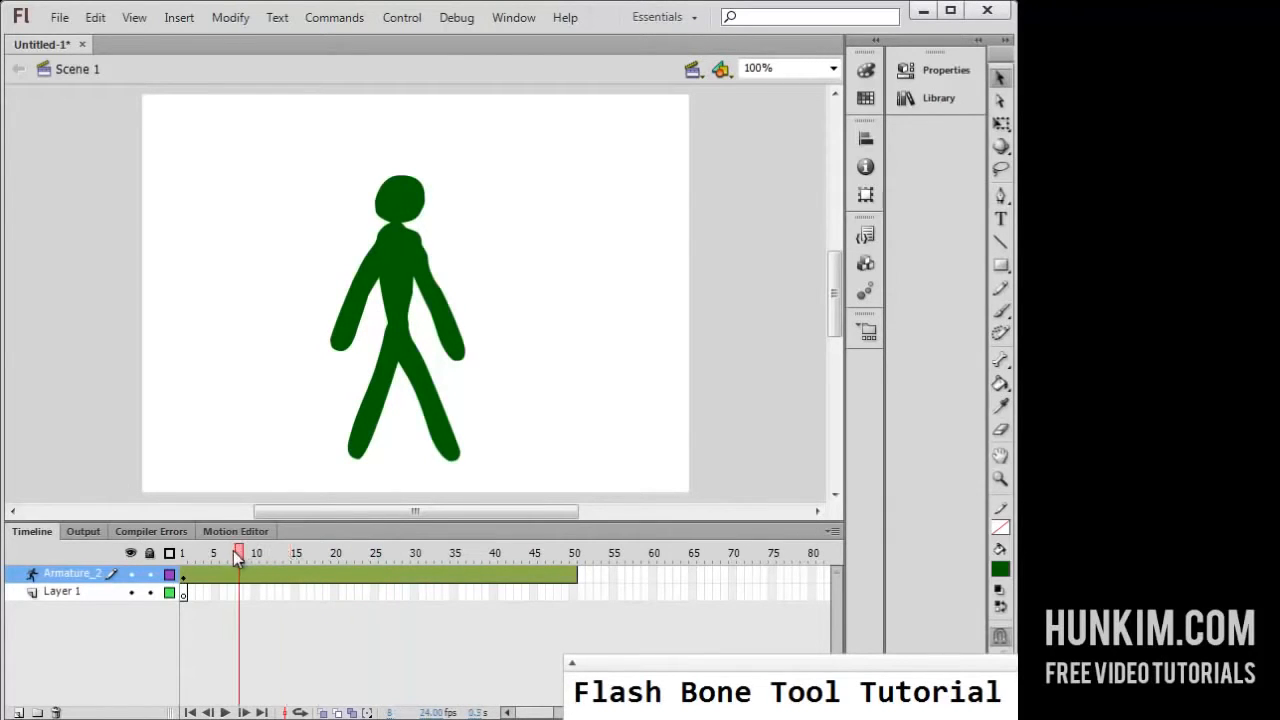
pyautogui.click(223, 553)
pyautogui.click(185, 552)
# - Create a pose at frame 25 with the right-hand arm raised outward above shoulder height
pyautogui.click(223, 553)
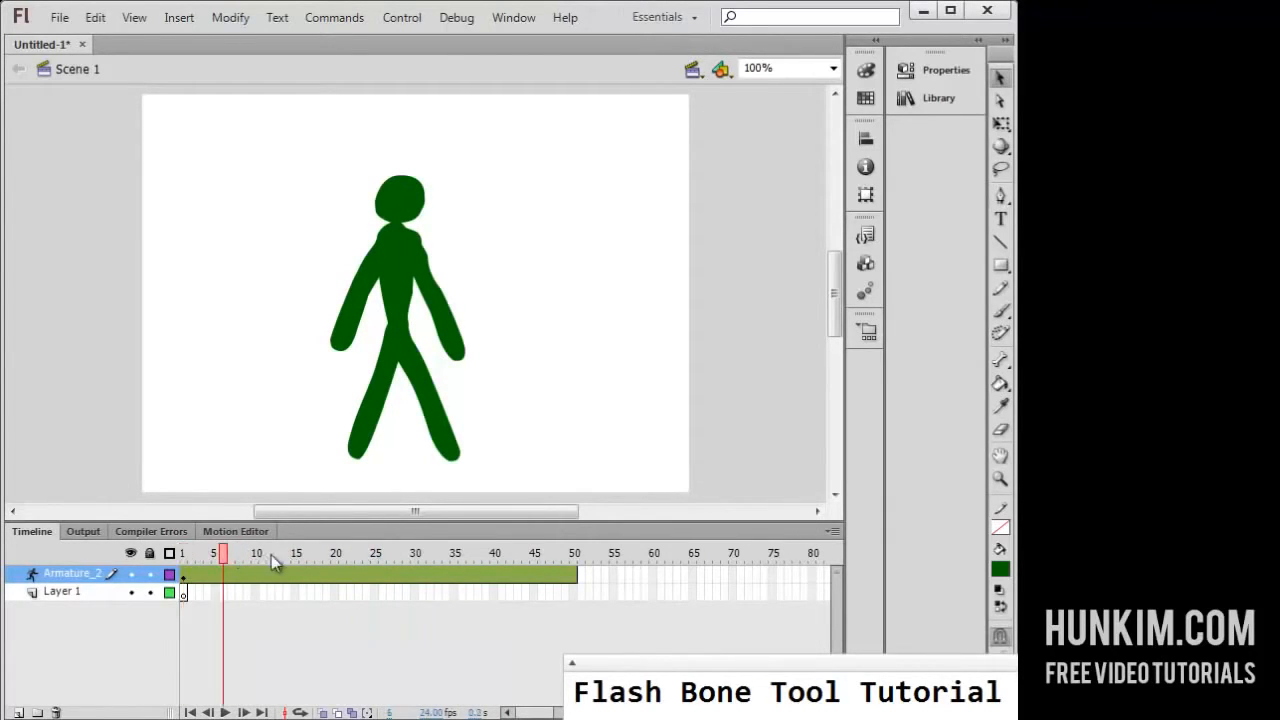
pyautogui.click(296, 553)
pyautogui.click(375, 555)
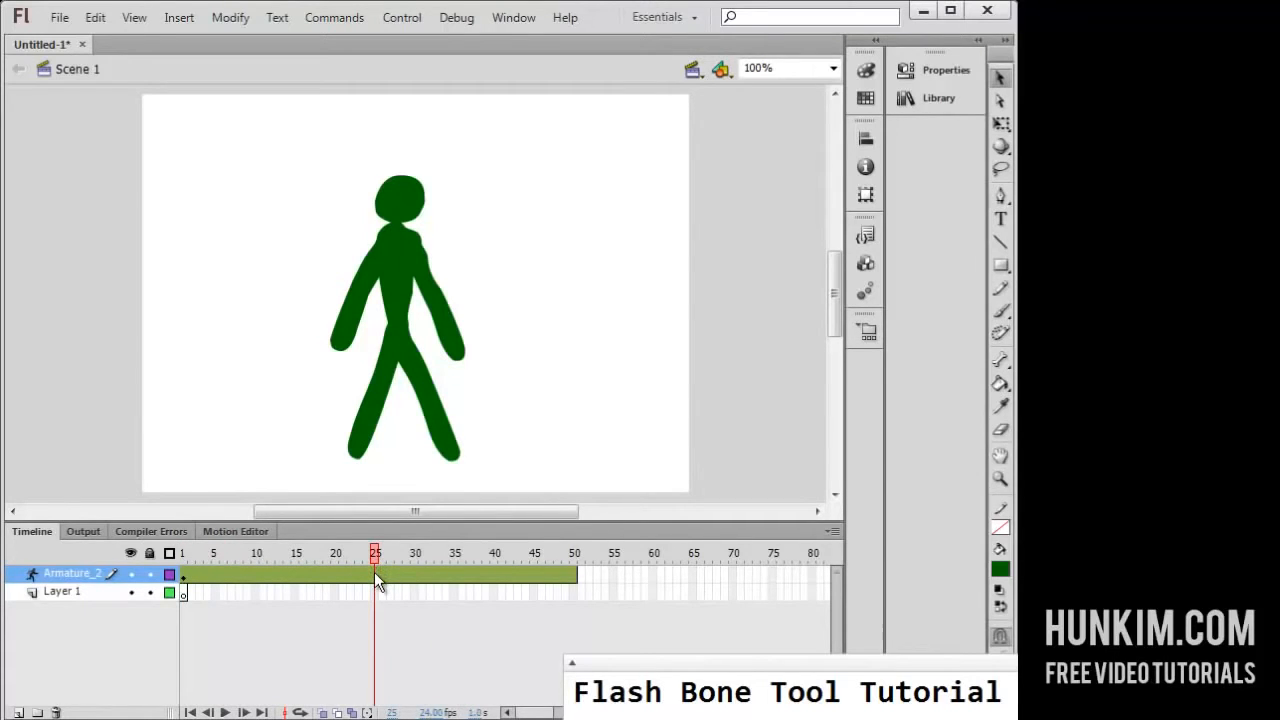
pyautogui.click(376, 578)
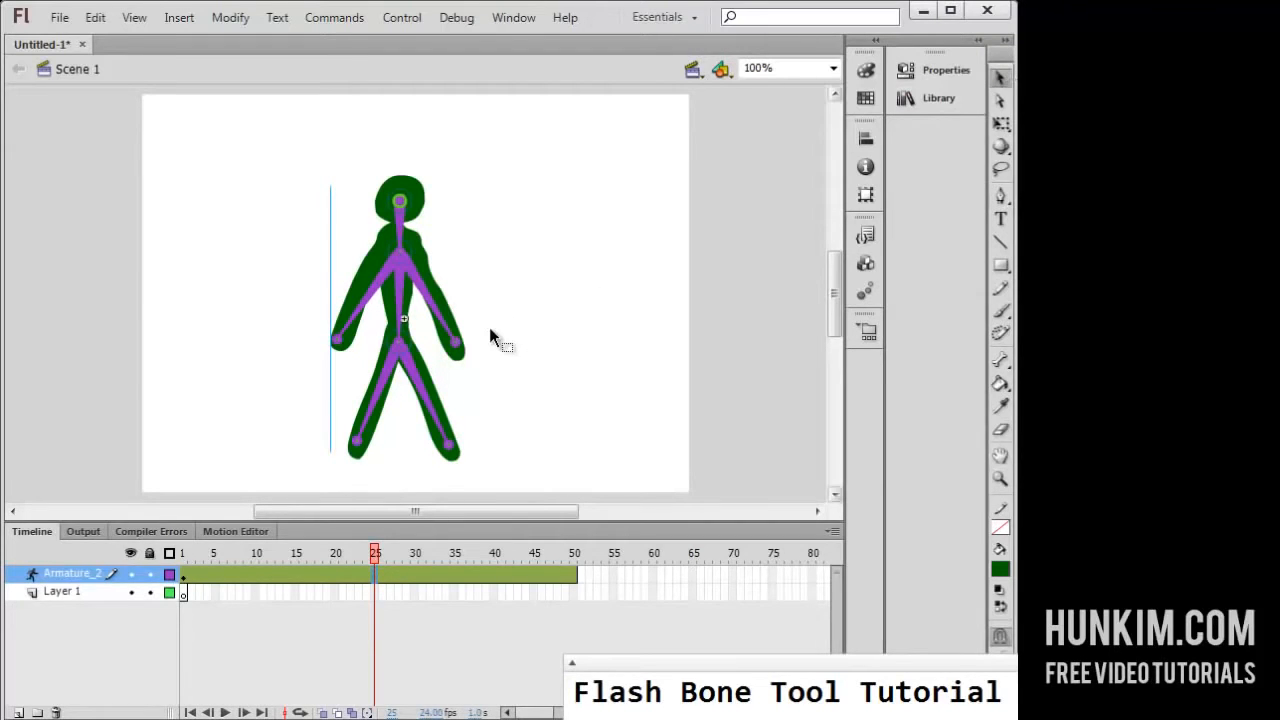
pyautogui.moveTo(466, 341); pyautogui.dragTo(505, 202)
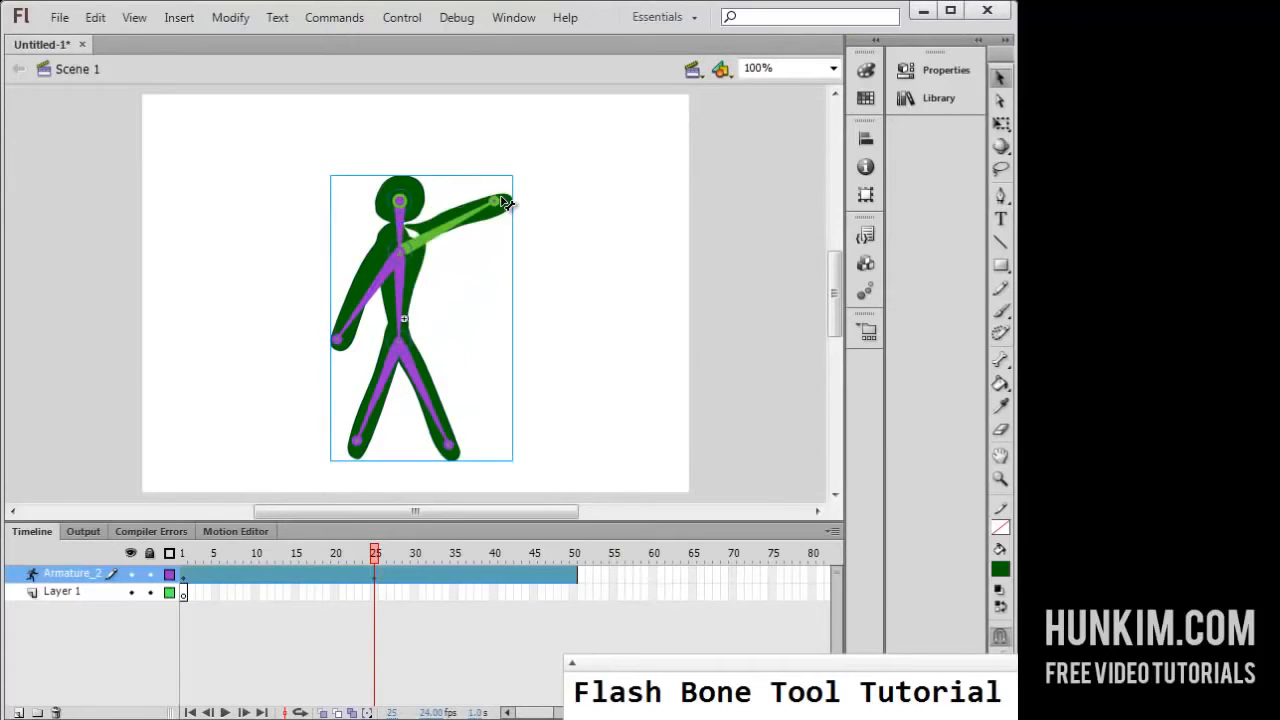
# - Create a pose at frame 50 with the raised arm lowered back beside the body
pyautogui.click(351, 556)
pyautogui.moveTo(352, 557); pyautogui.dragTo(557, 573)
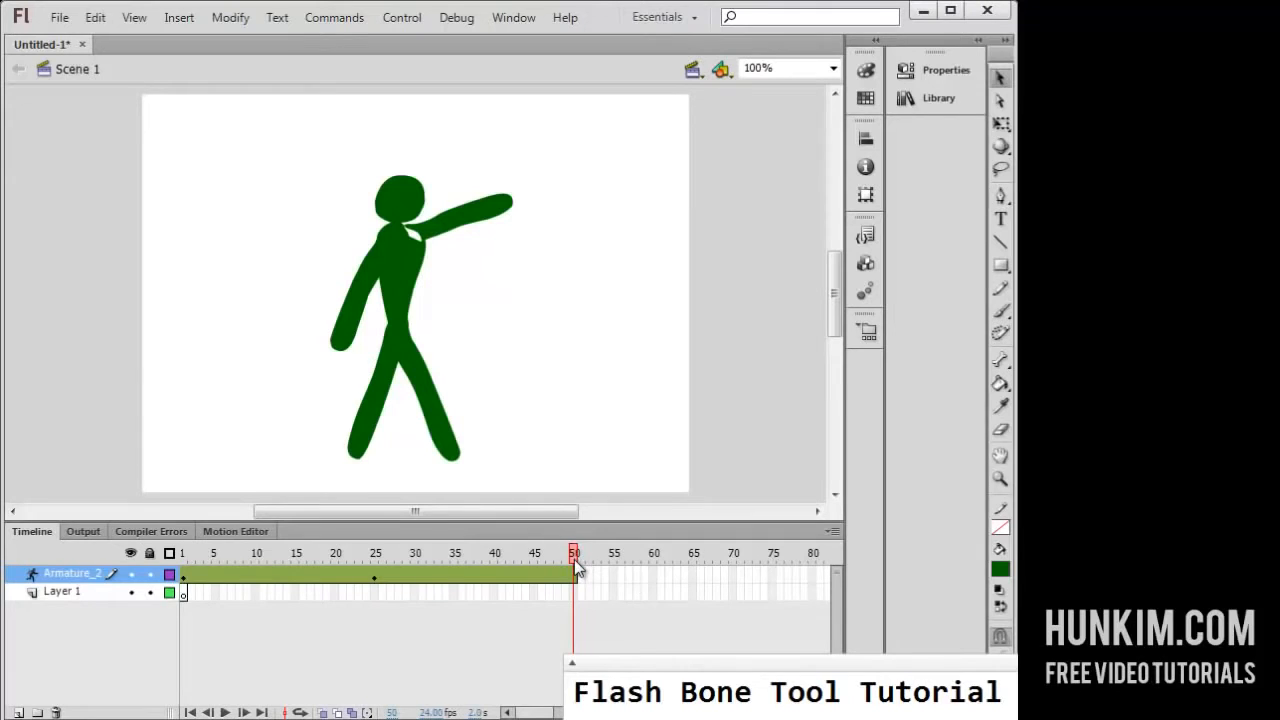
pyautogui.click(572, 577)
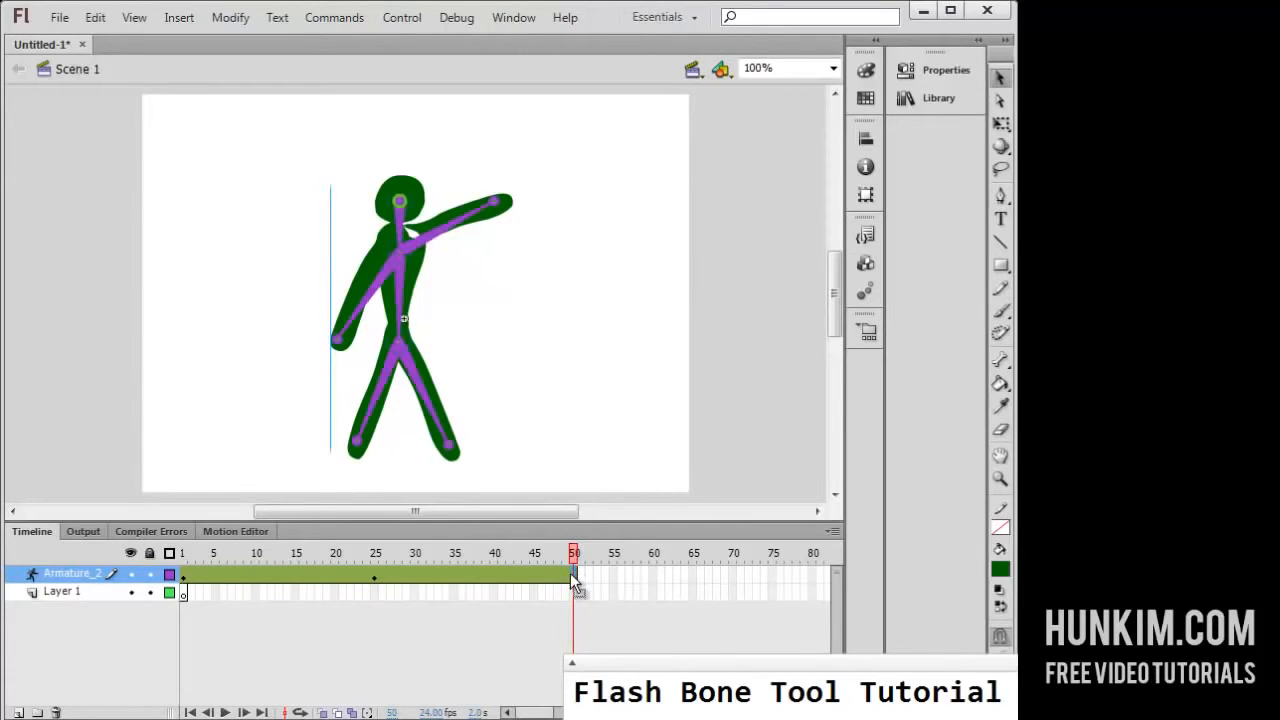
pyautogui.moveTo(502, 207); pyautogui.dragTo(455, 358)
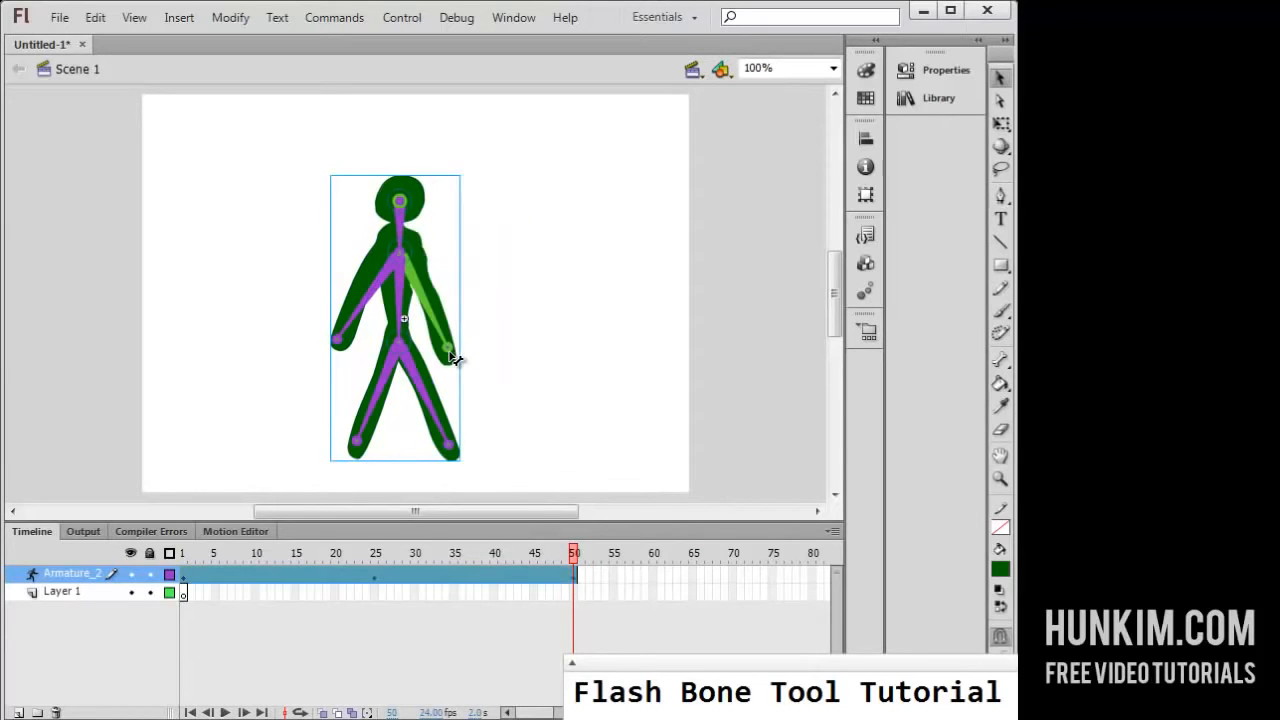
# - Test the movie to watch the arm animation and close the preview
pyautogui.hotkey('ctrl', 'Return')
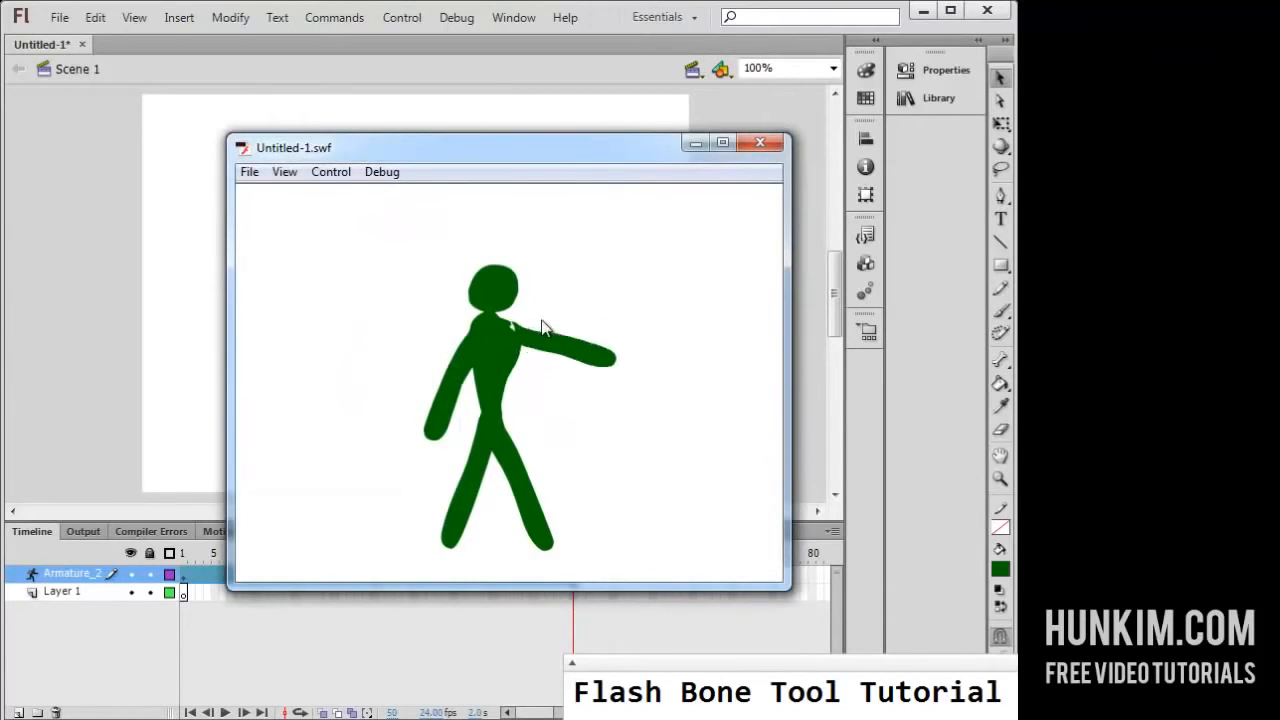
pyautogui.click(768, 143)
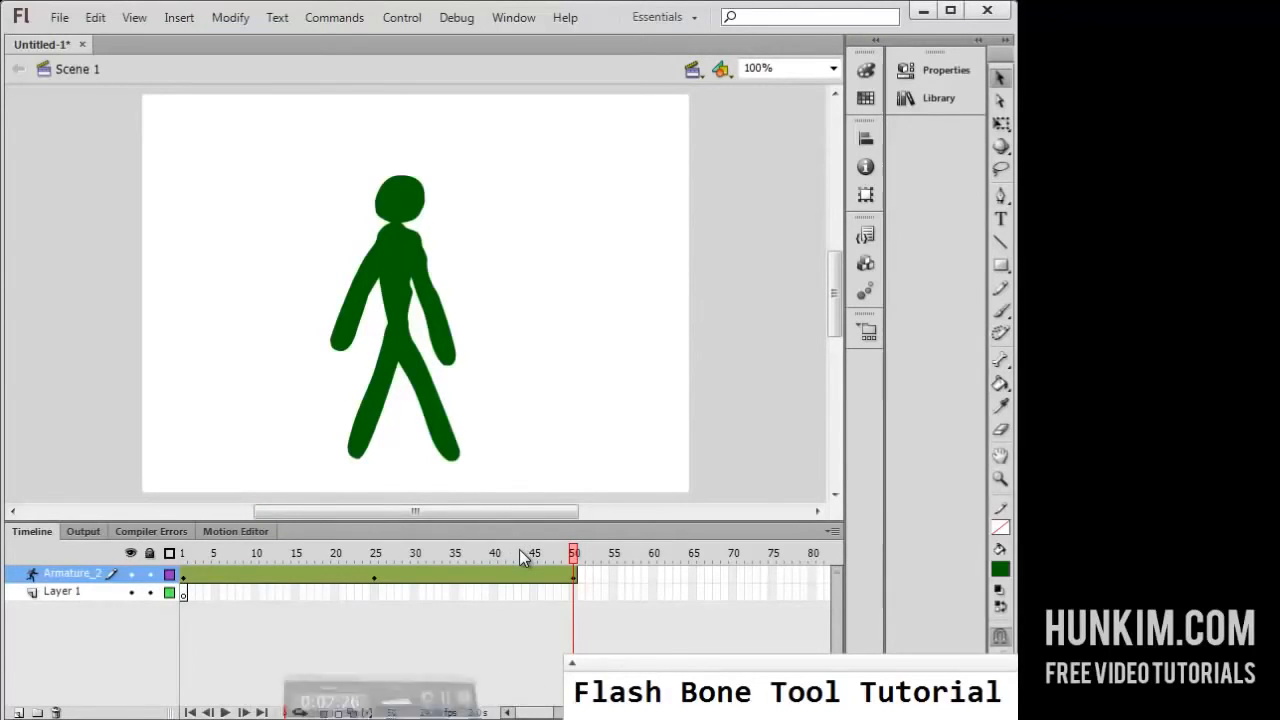
# - At frame 25, swing the right-hand leg inward until it is nearly vertical
pyautogui.click(365, 549)
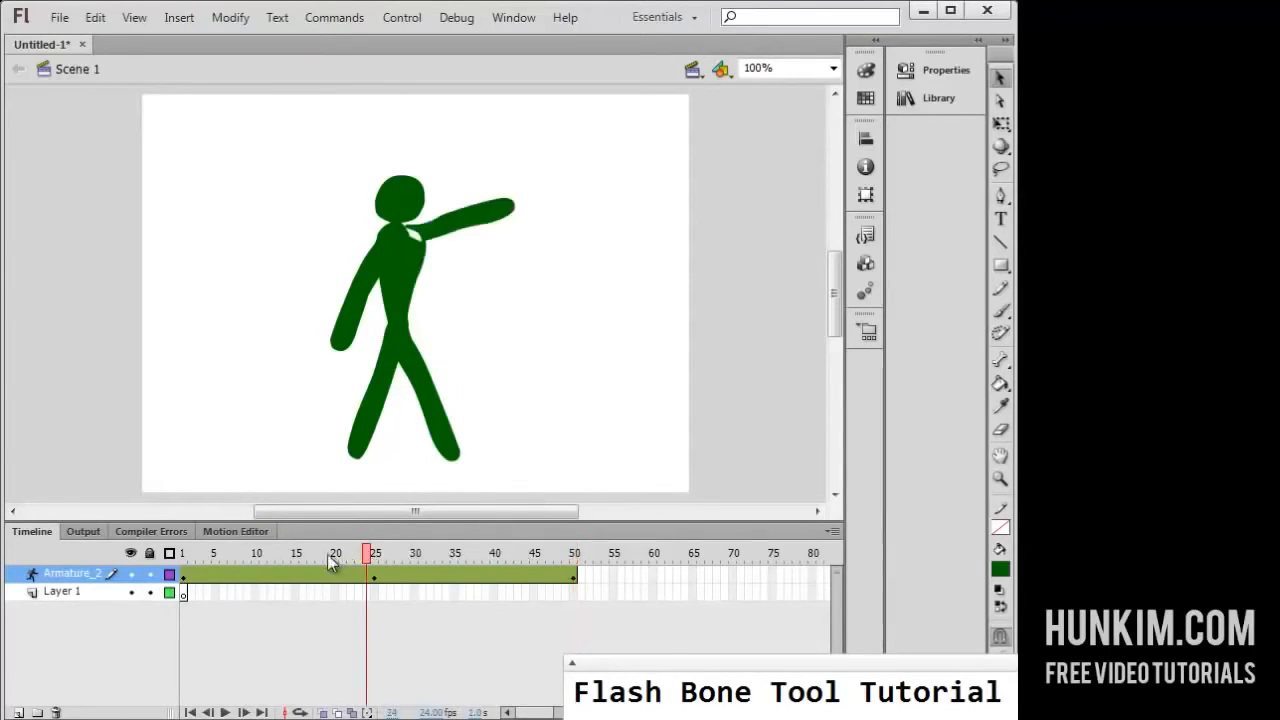
pyautogui.click(322, 554)
pyautogui.click(376, 556)
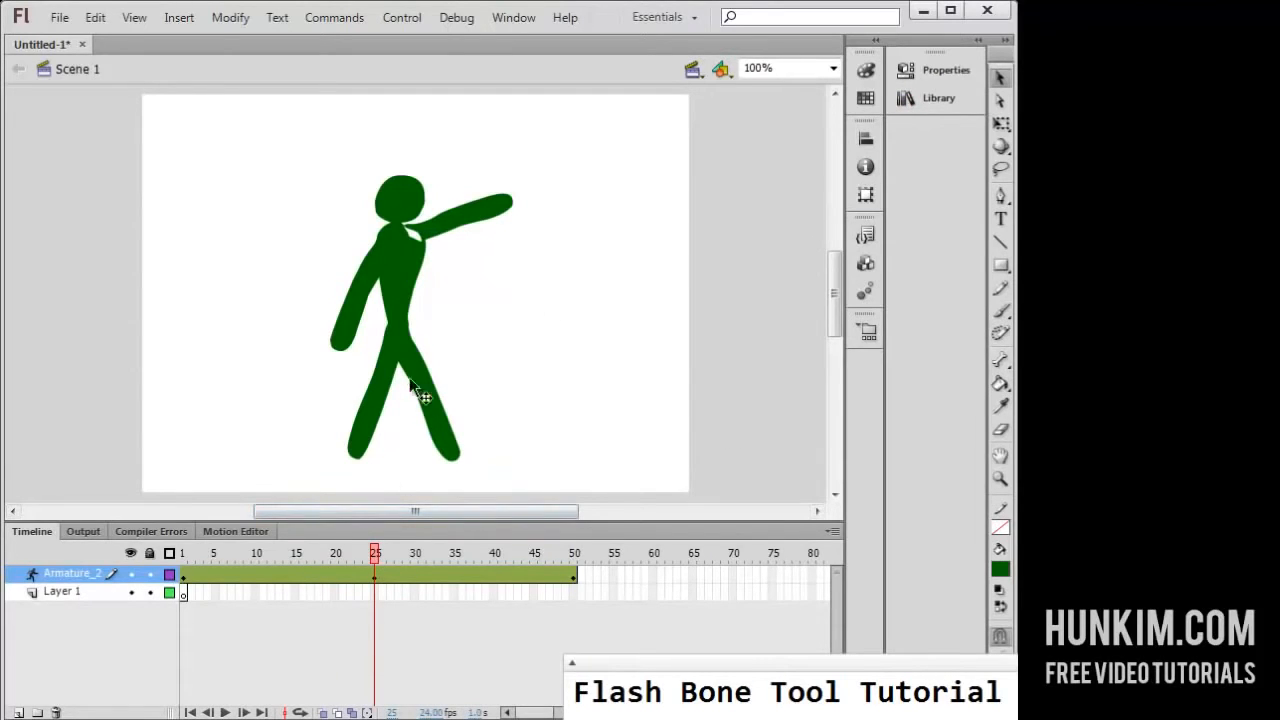
pyautogui.click(455, 456)
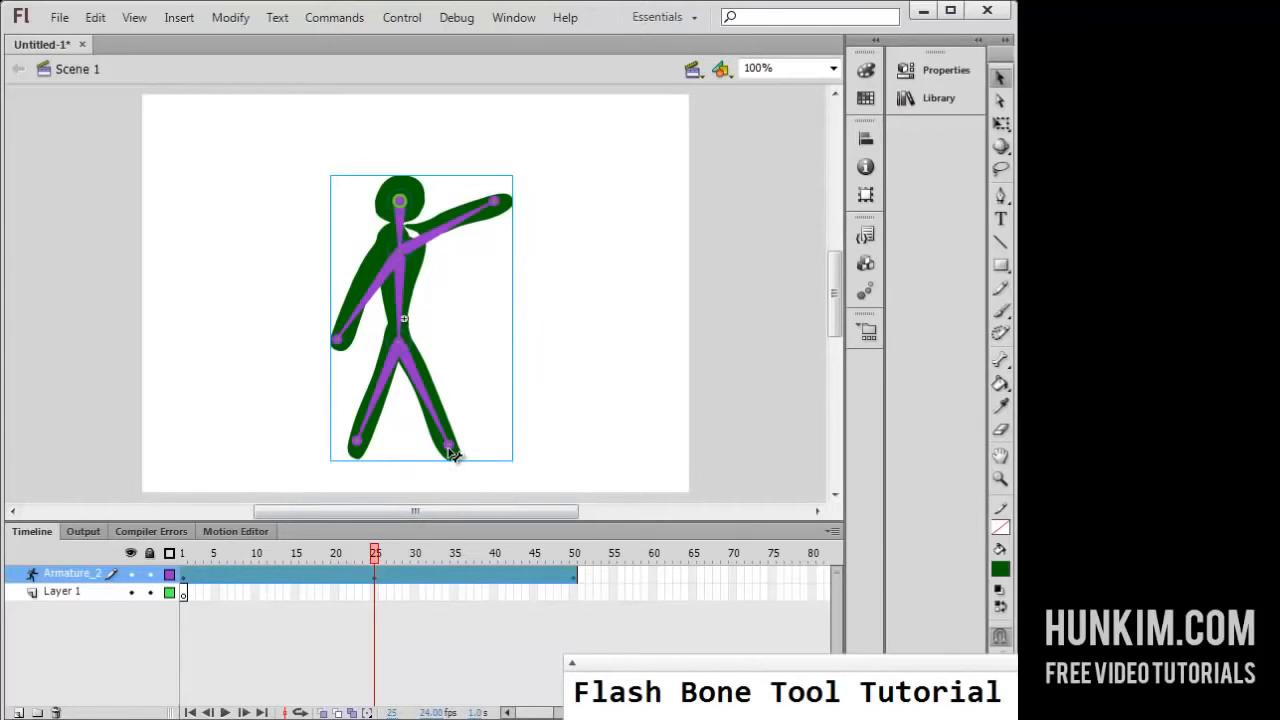
pyautogui.moveTo(452, 452); pyautogui.dragTo(414, 466)
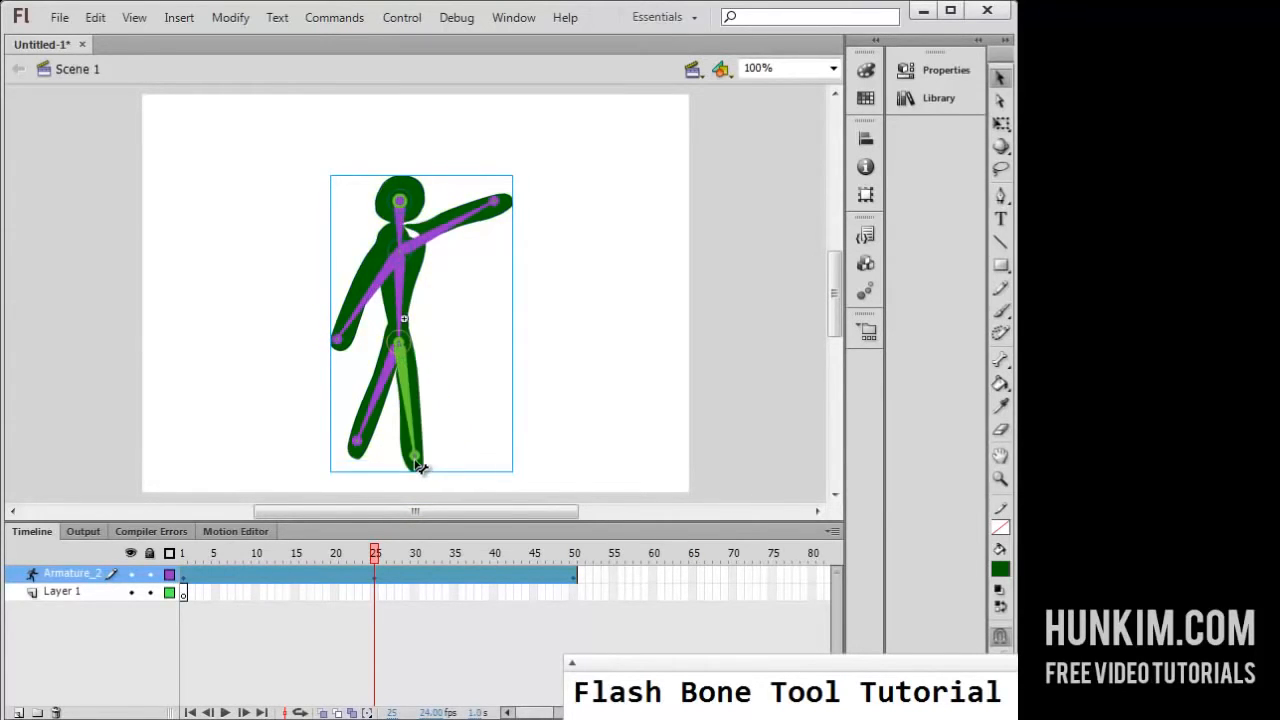
# - At frame 50, swing the right-hand leg outward into a wide stride
pyautogui.moveTo(382, 549); pyautogui.dragTo(577, 557)
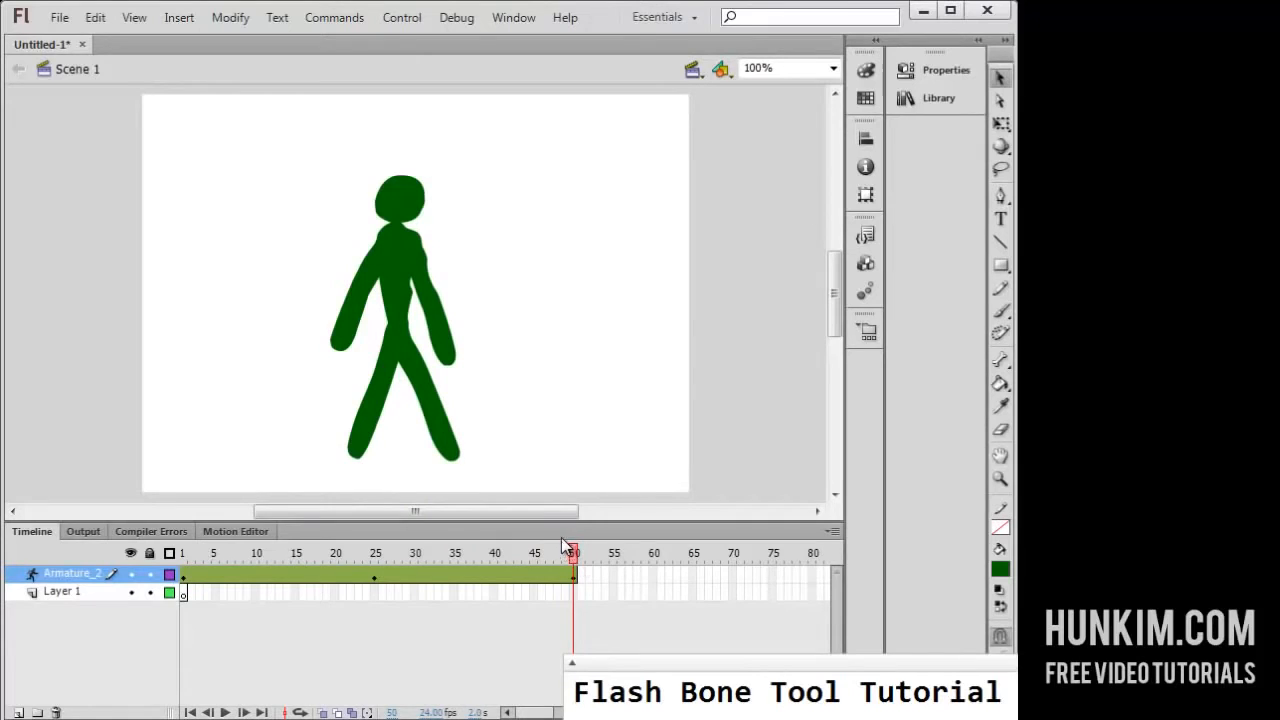
pyautogui.click(451, 450)
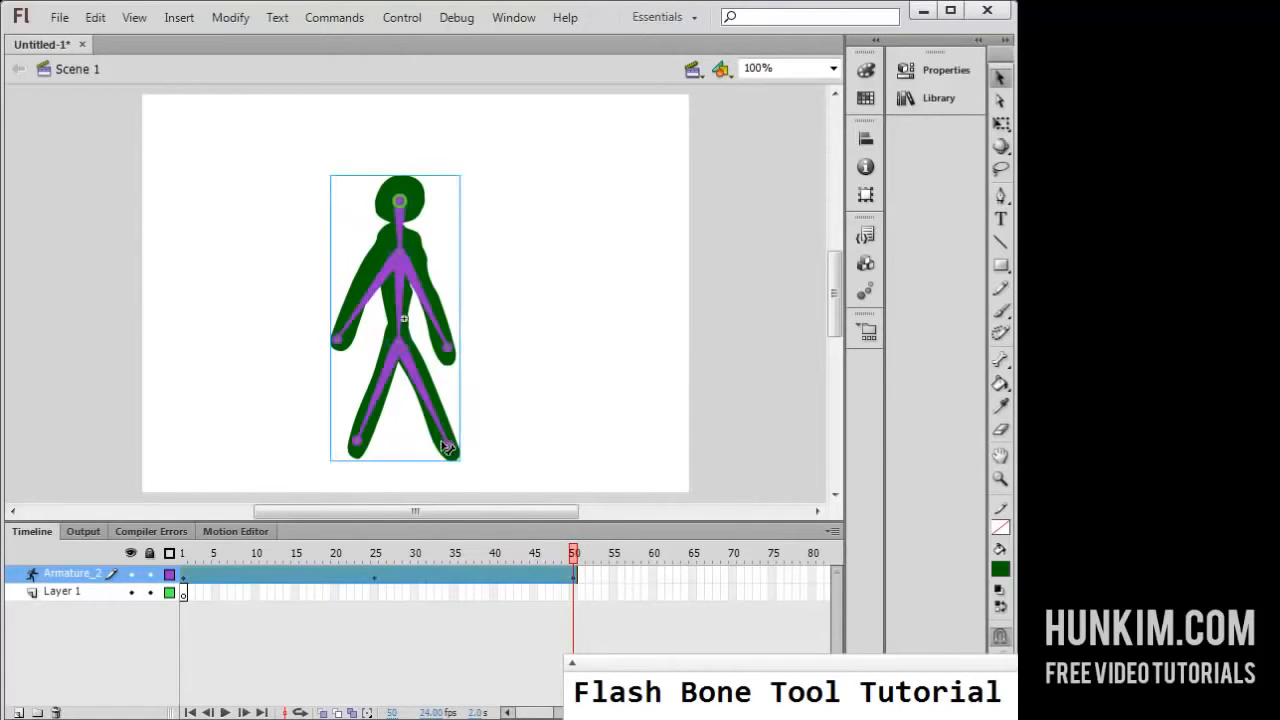
pyautogui.moveTo(455, 453); pyautogui.dragTo(490, 438)
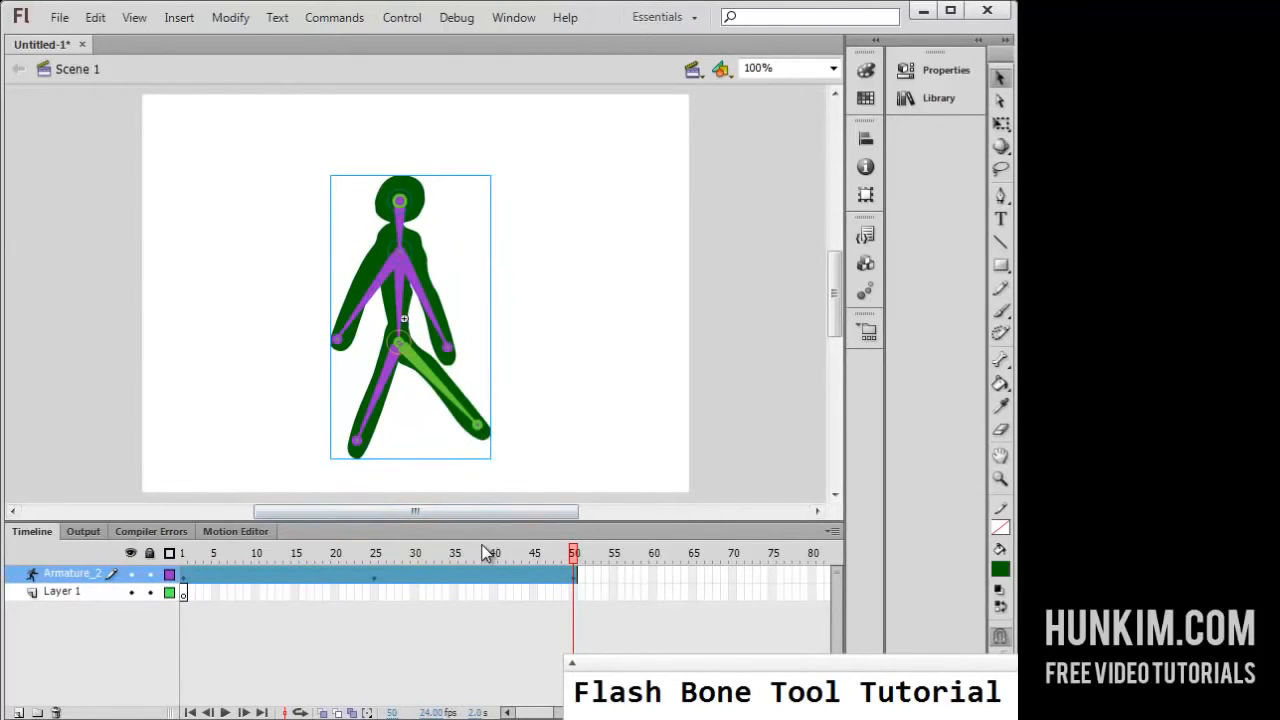
# - Test the movie again to watch the arm and leg move together, and close the preview
pyautogui.hotkey('ctrl', 'Return')
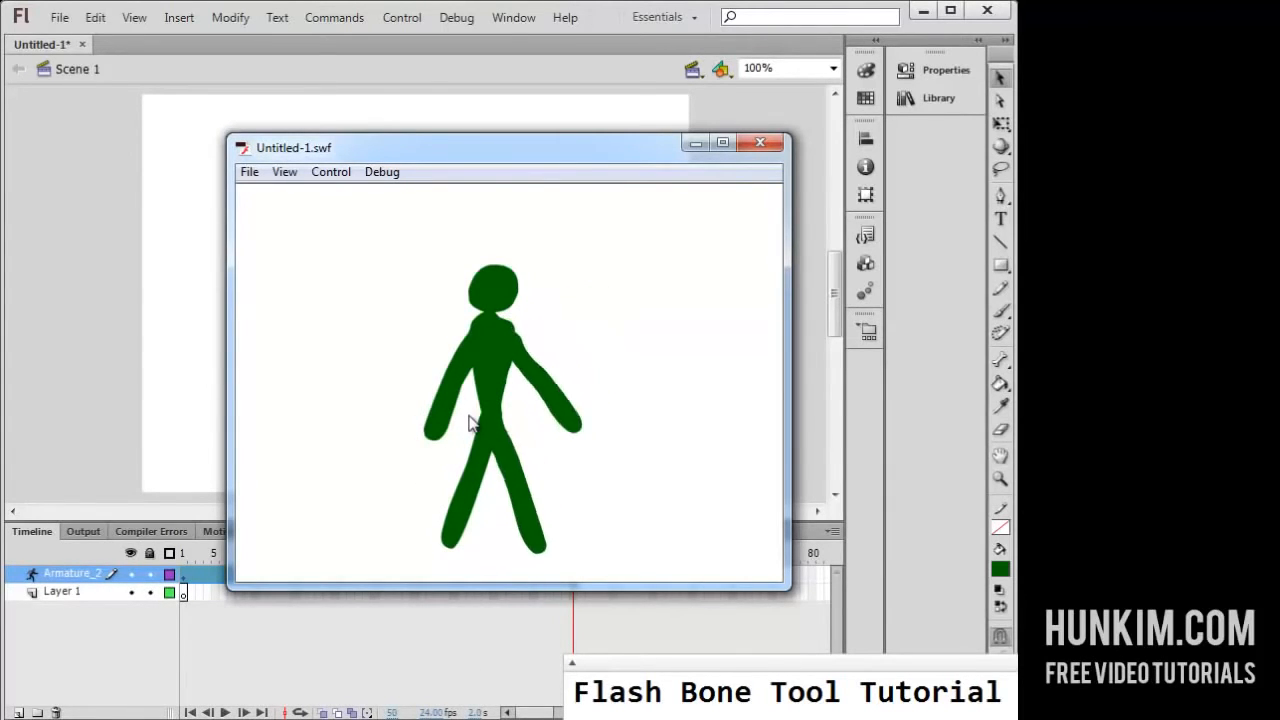
pyautogui.click(759, 145)
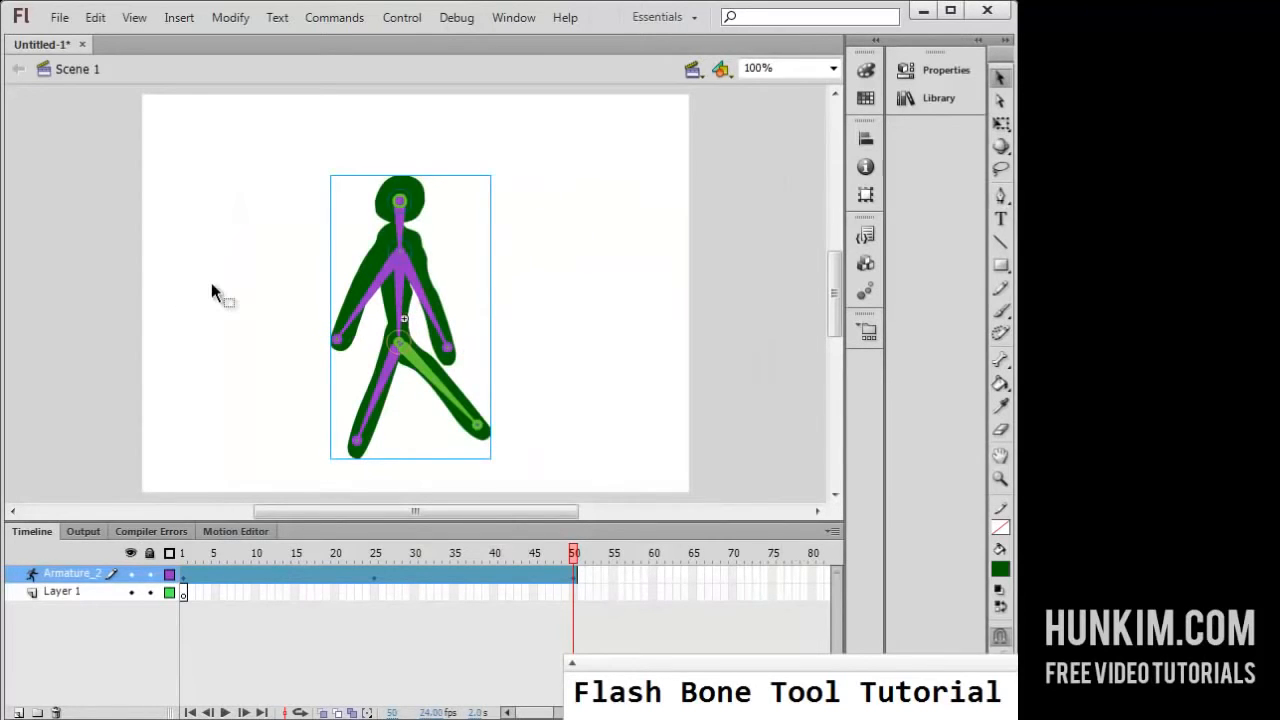
# - Create a new blank document with the default settings and activate the Rectangle tool
pyautogui.hotkey('ctrl', 'n')
pyautogui.press('Return')
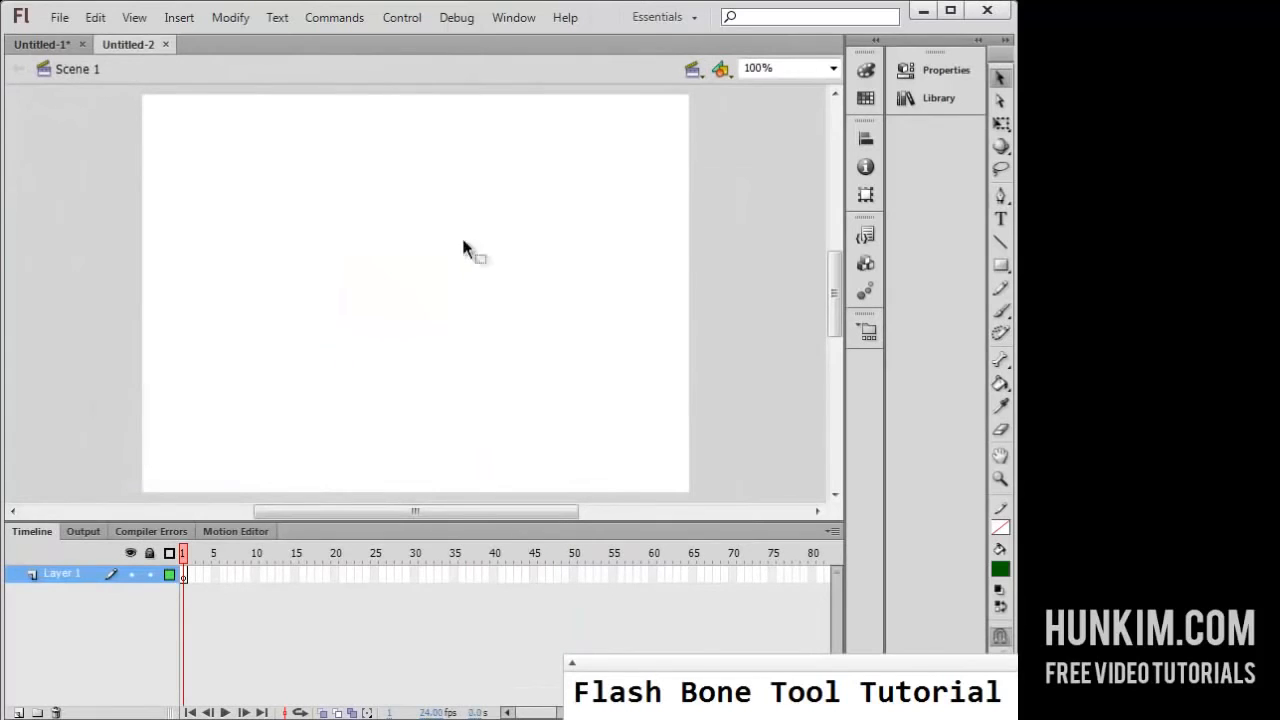
pyautogui.click(1001, 266)
pyautogui.click(900, 268)
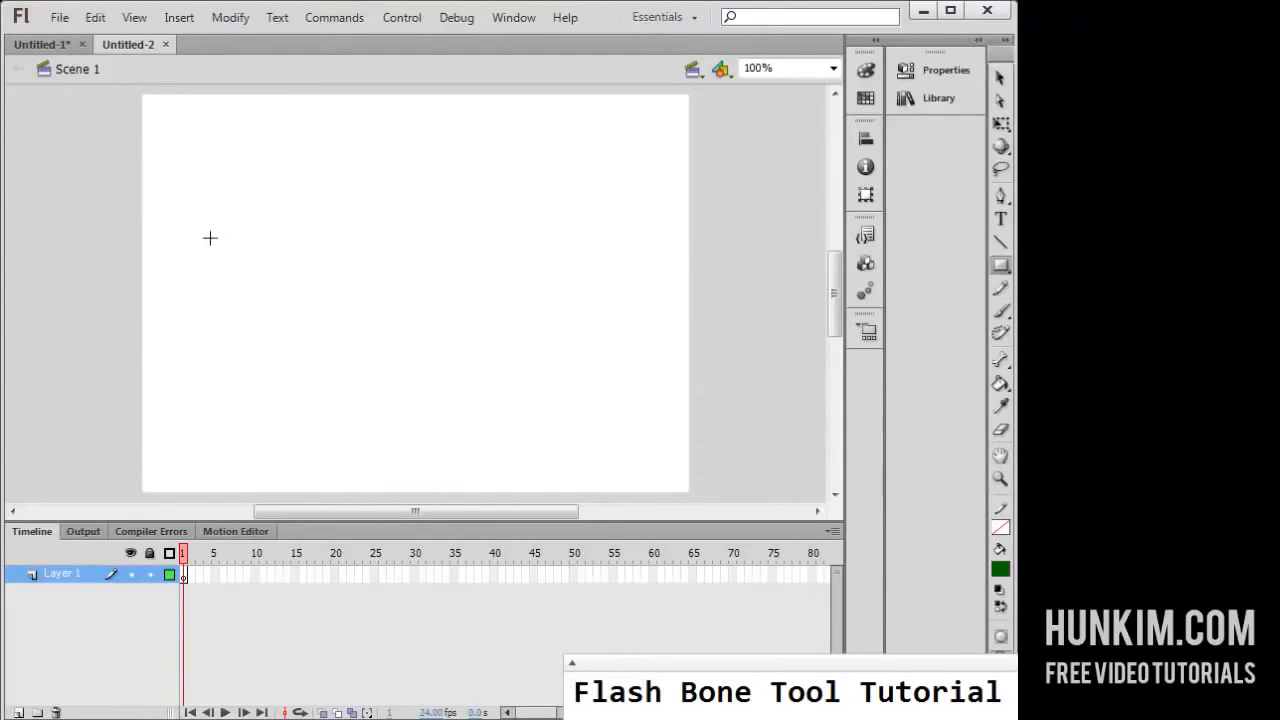
# - Draw a small green square near the stage's left side and convert it to a movie clip symbol named Symbol 1
pyautogui.moveTo(172, 213); pyautogui.dragTo(241, 287)
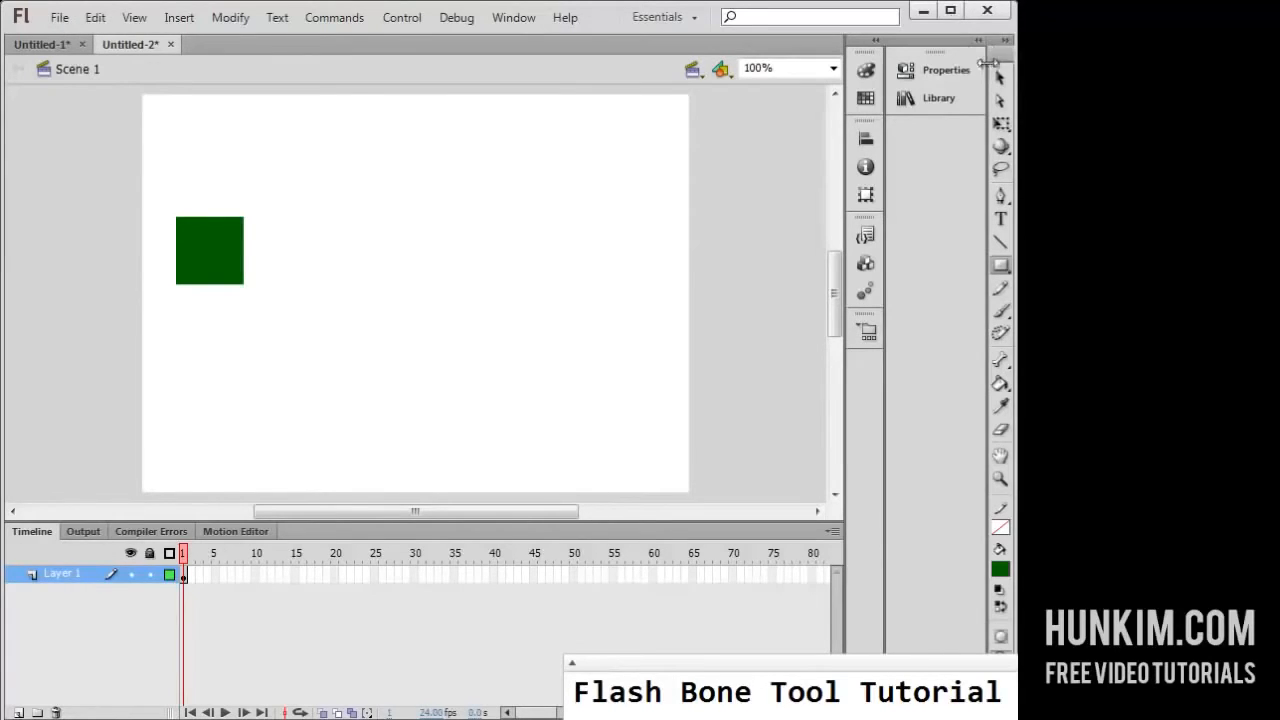
pyautogui.click(1000, 78)
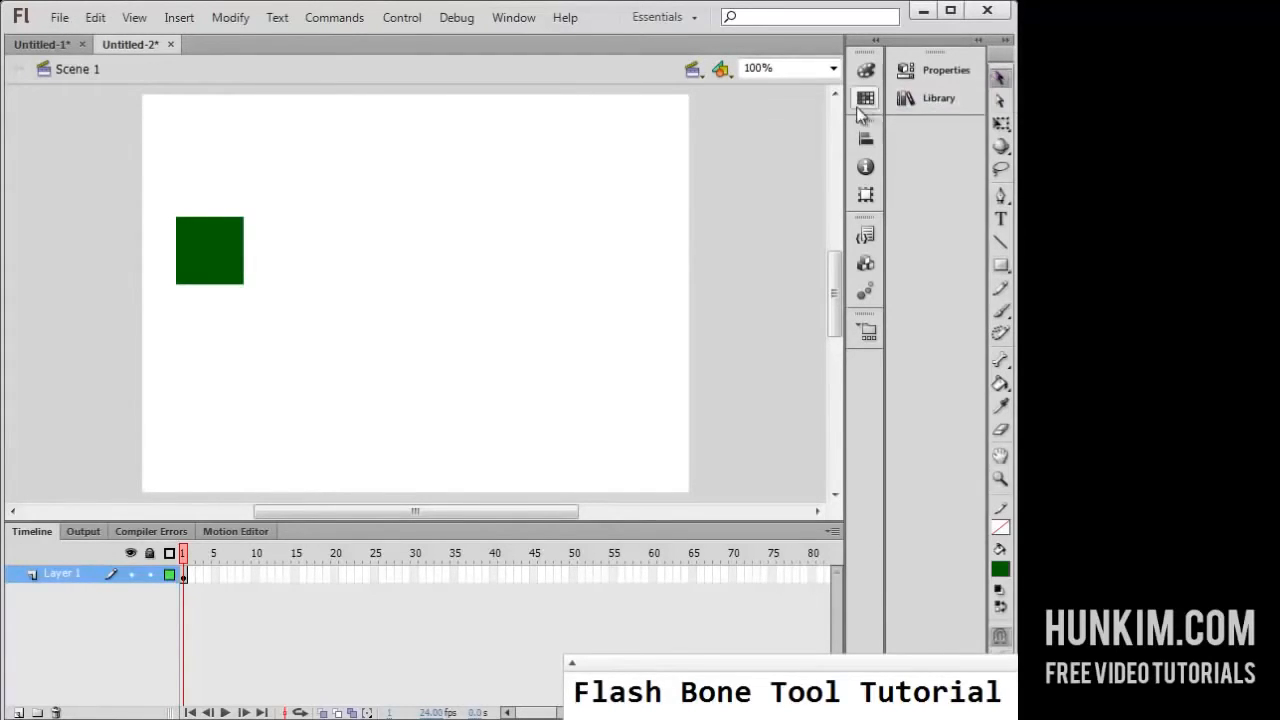
pyautogui.rightClick(210, 258)
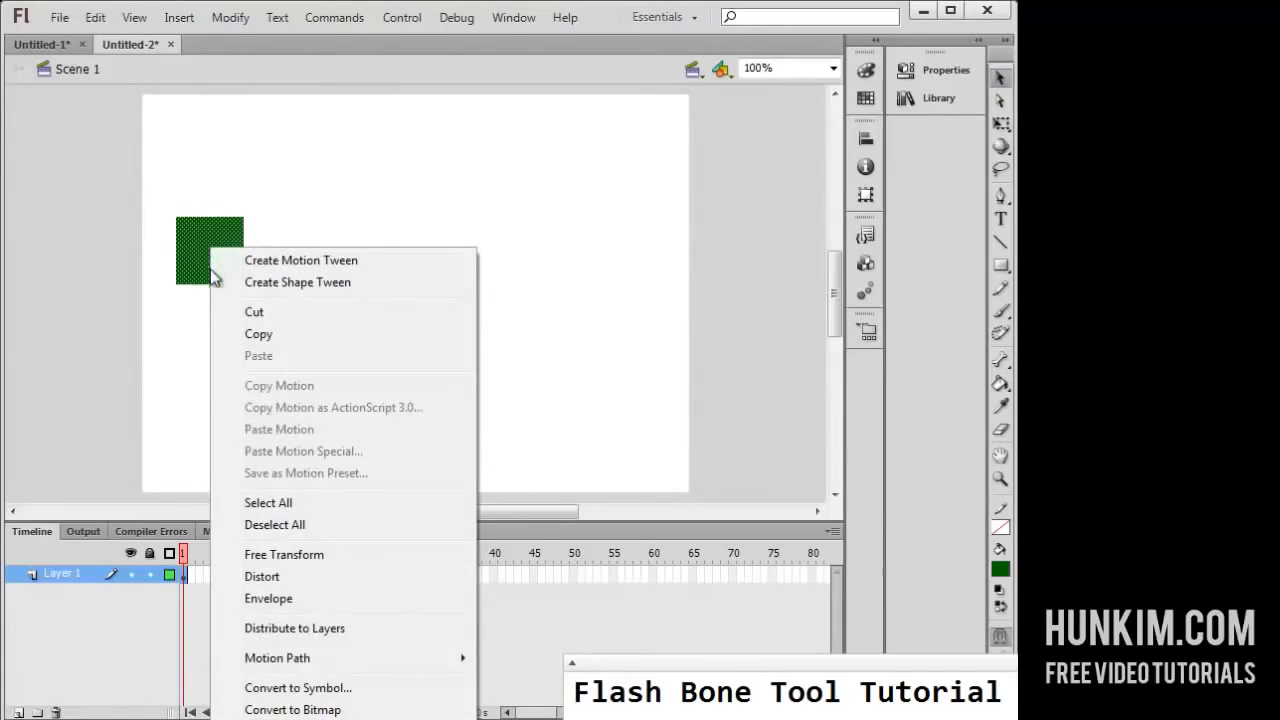
pyautogui.click(298, 688)
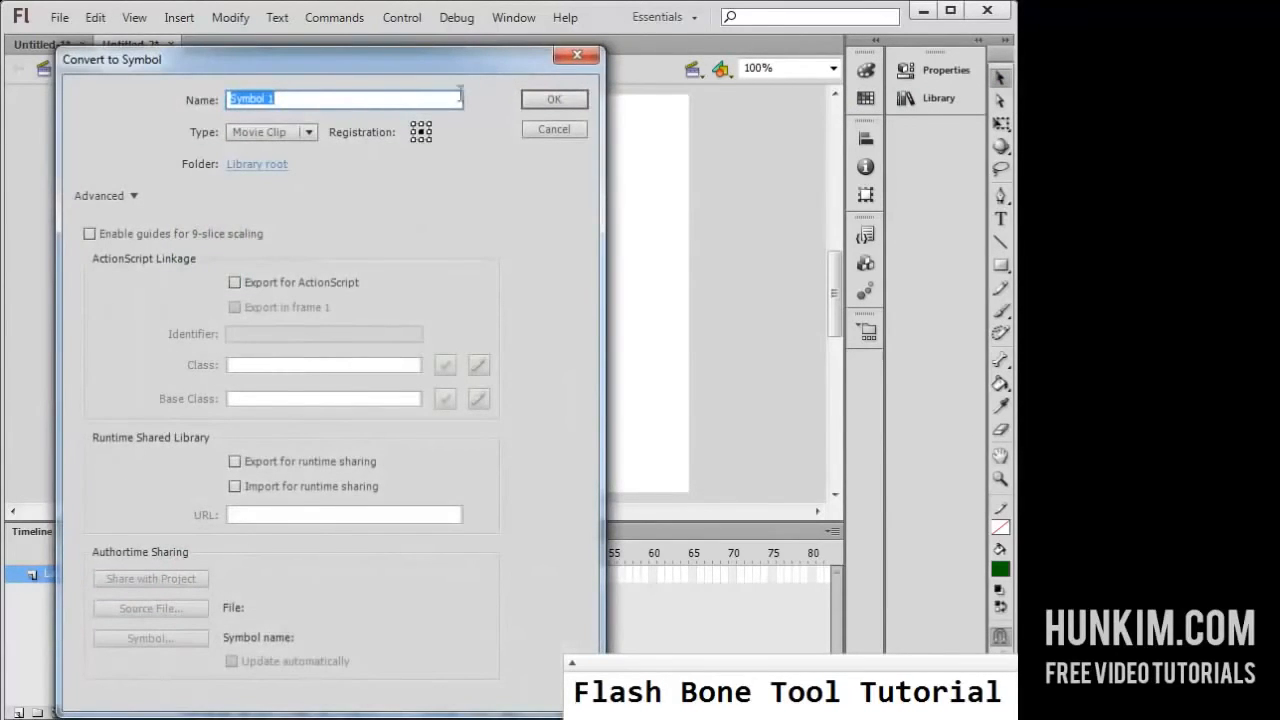
pyautogui.click(570, 97)
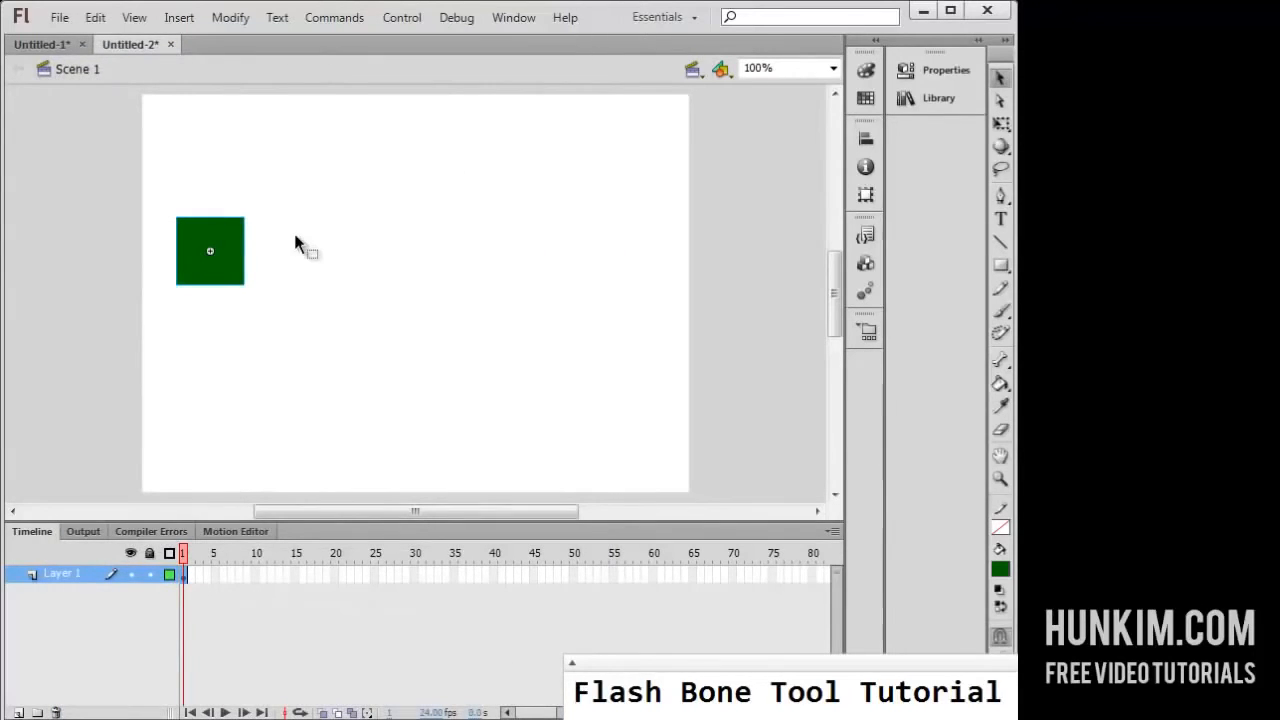
# - Inside the square's symbol, insert a keyframe at frame 3, recolor the square red there, and extend the frames to frame 5
pyautogui.doubleClick(233, 262)
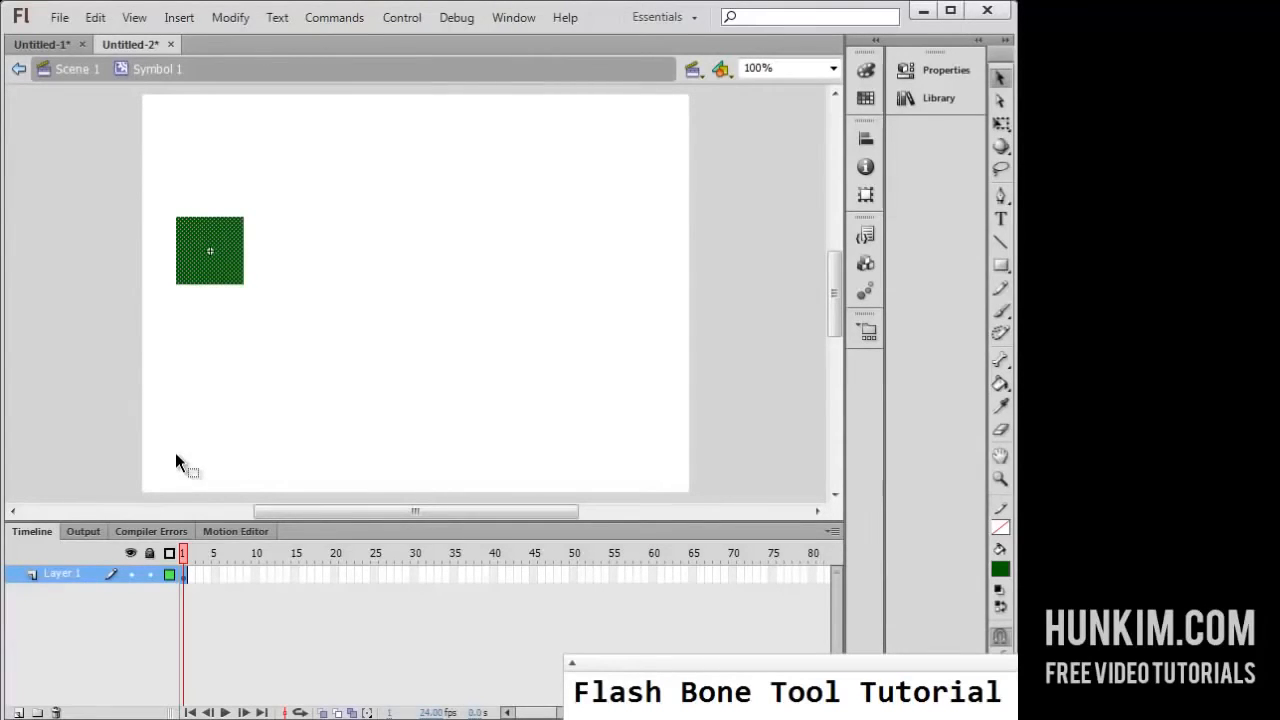
pyautogui.rightClick(196, 572)
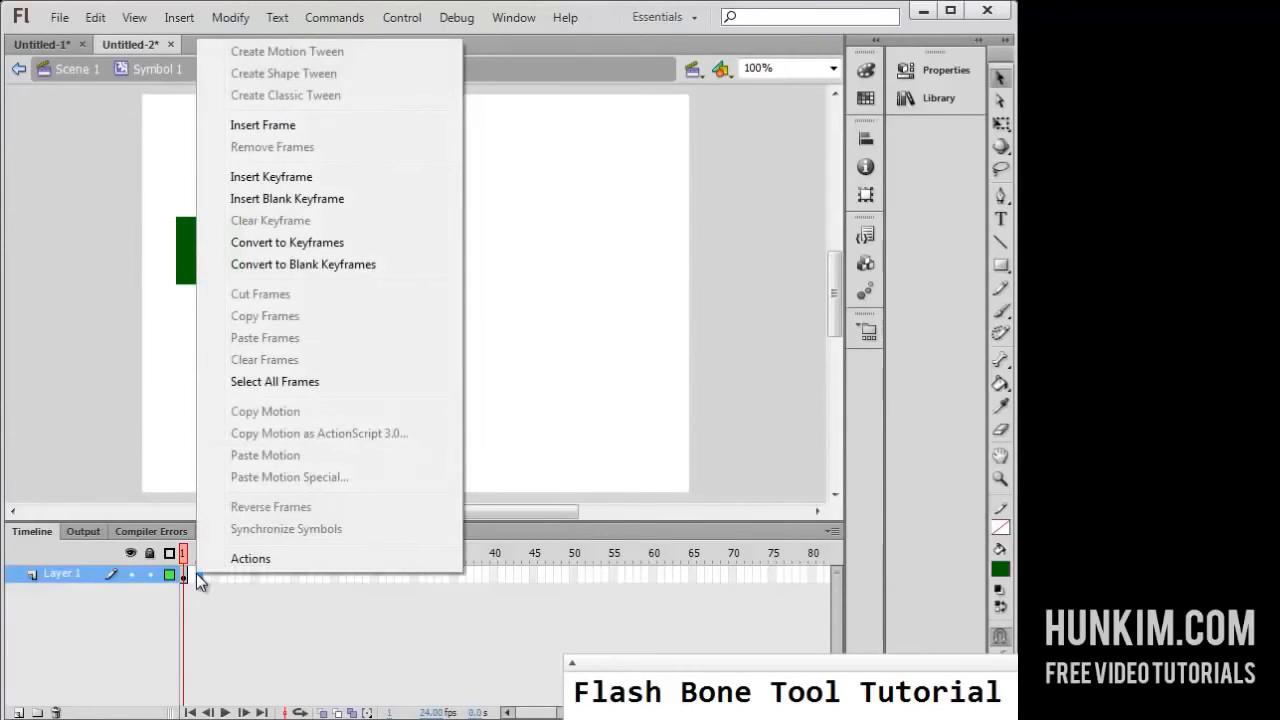
pyautogui.click(262, 178)
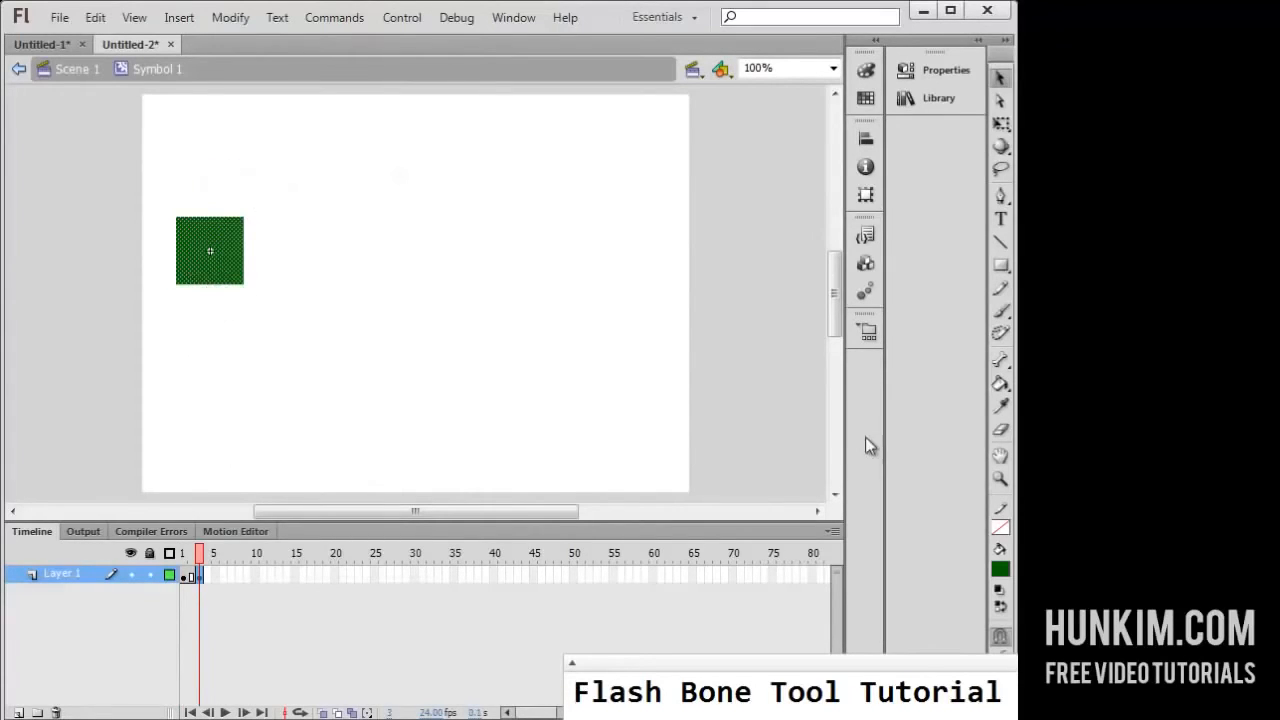
pyautogui.click(1000, 569)
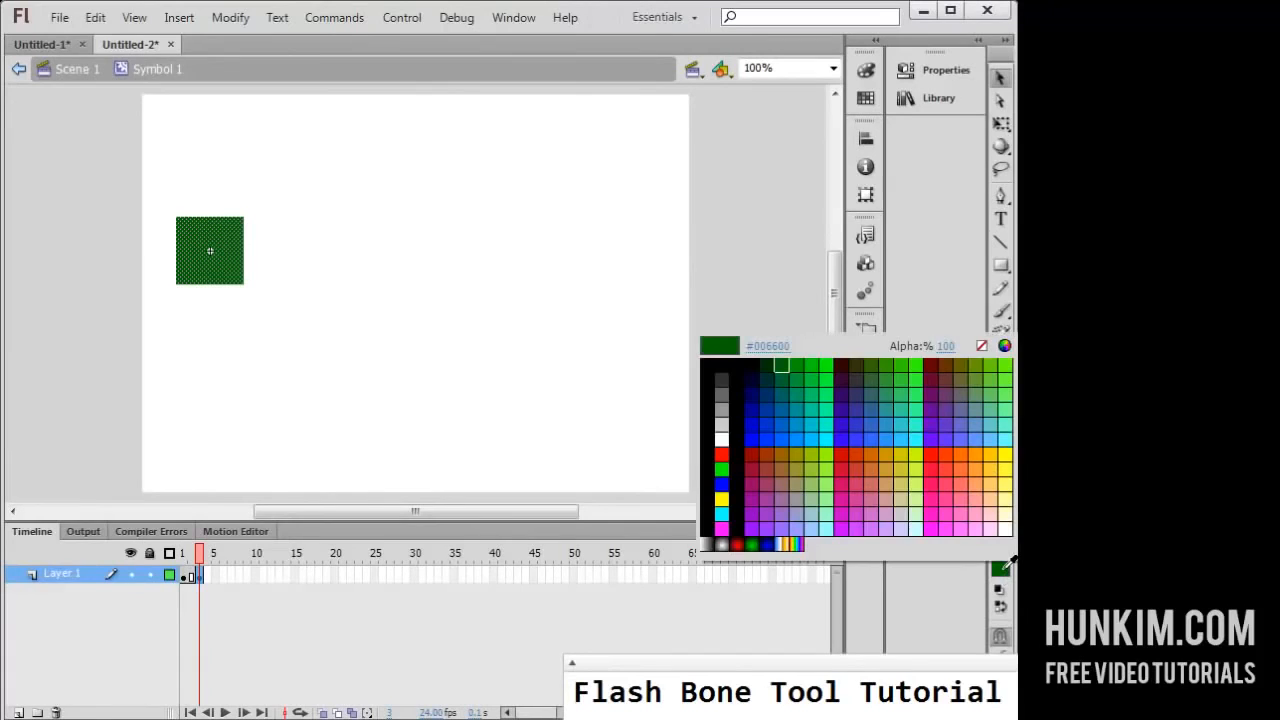
pyautogui.click(721, 456)
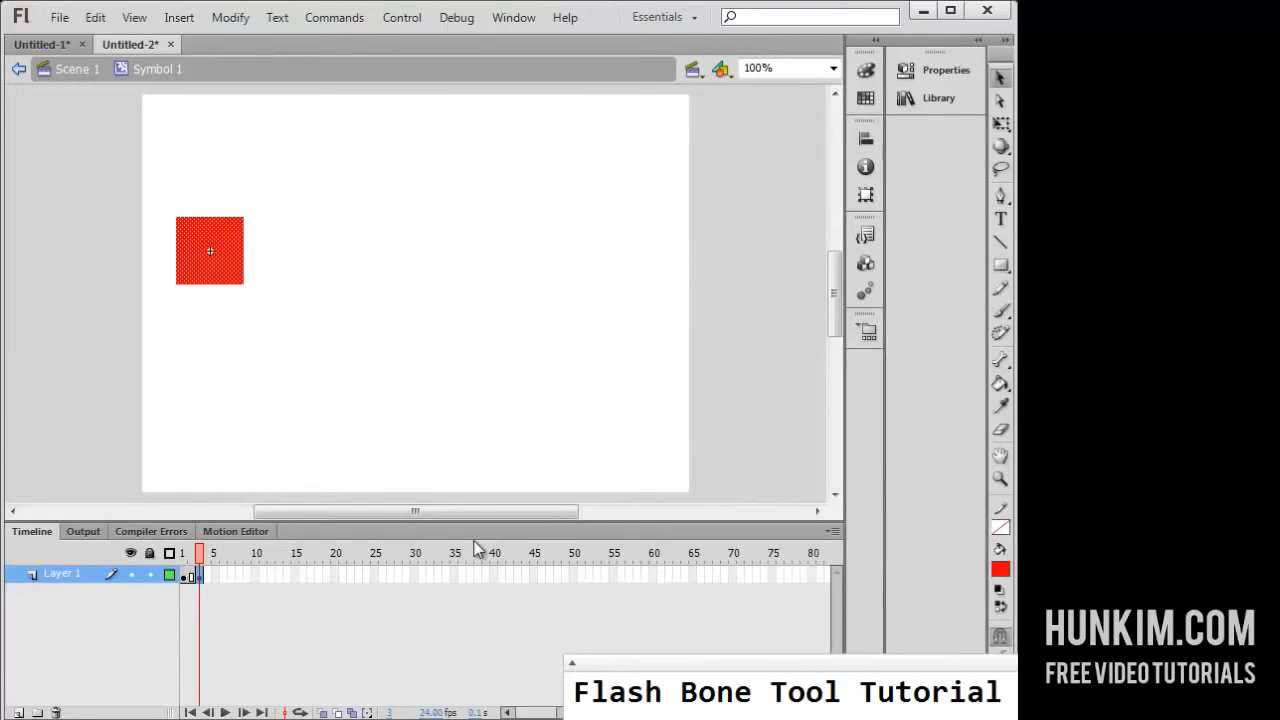
pyautogui.press('F5')
# - Review the symbol's frames 1 to 5 one by one to check the square's color in each
pyautogui.click(183, 577)
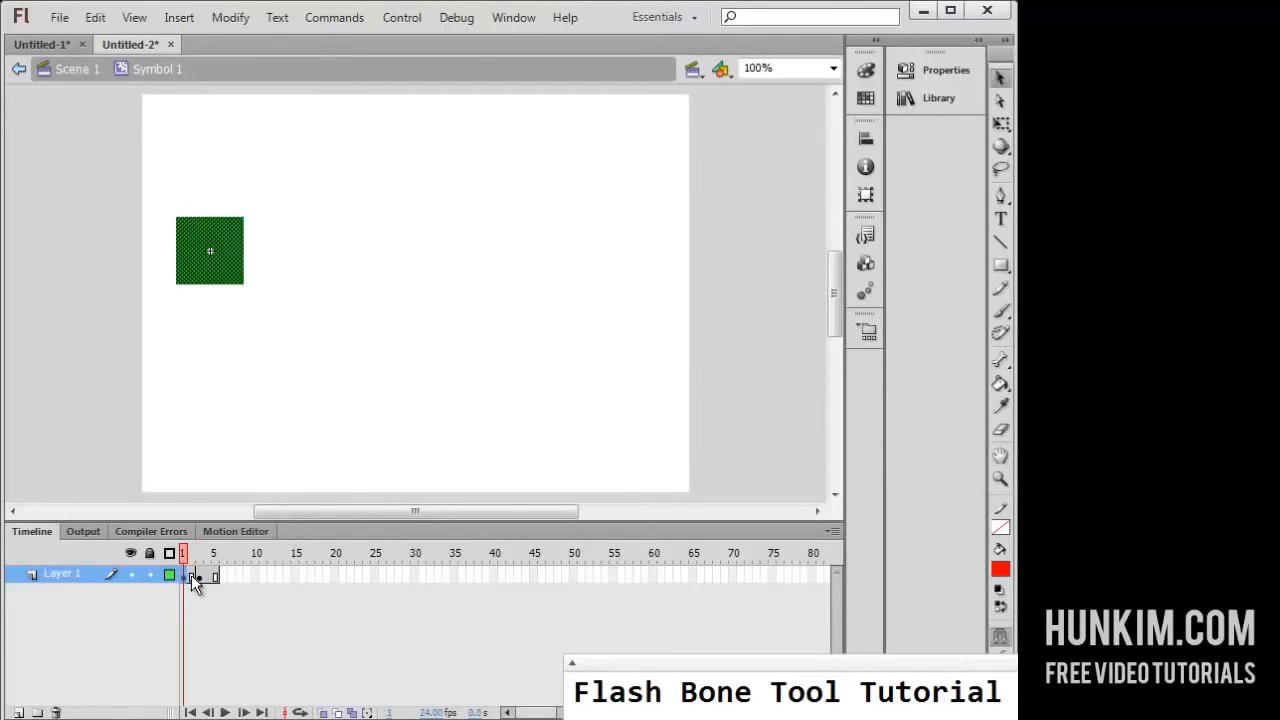
pyautogui.click(191, 575)
pyautogui.click(200, 575)
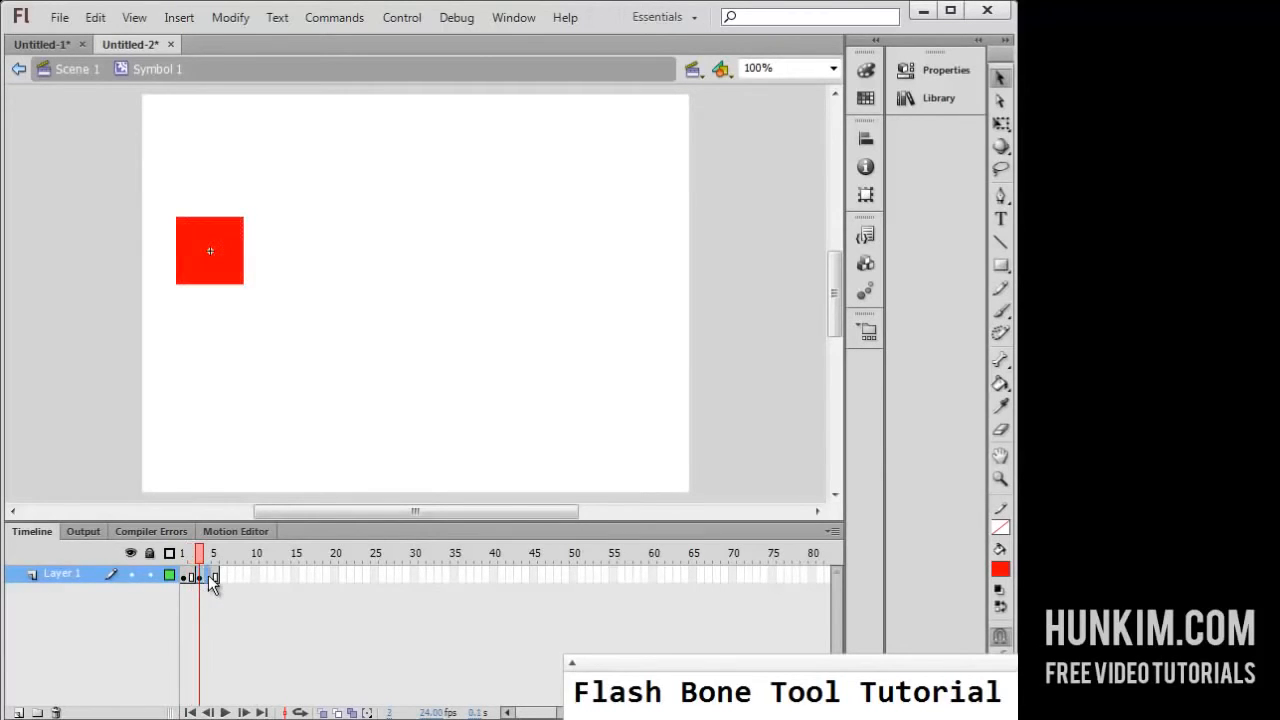
pyautogui.click(208, 575)
pyautogui.click(216, 575)
pyautogui.click(211, 577)
pyautogui.click(185, 575)
pyautogui.click(193, 575)
pyautogui.click(200, 575)
# - Return to Scene 1, test the movie to watch the square's color animation, and close the preview
pyautogui.click(75, 70)
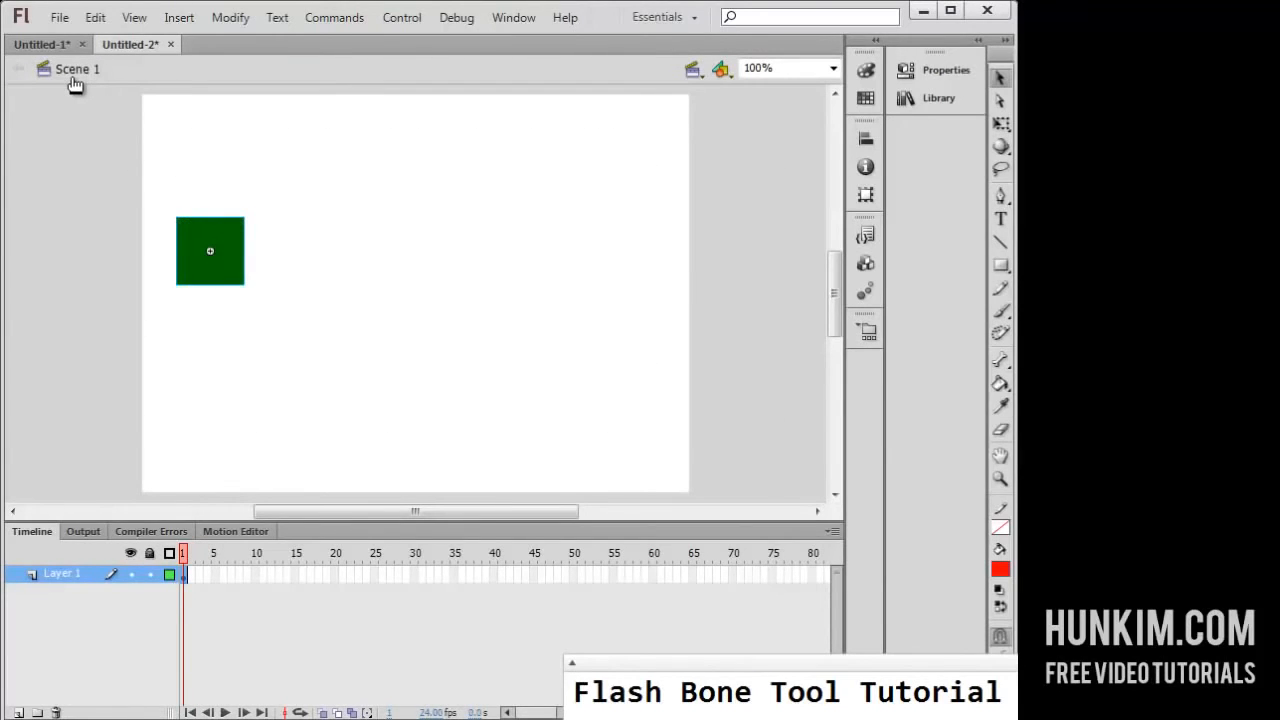
pyautogui.hotkey('ctrl', 'Return')
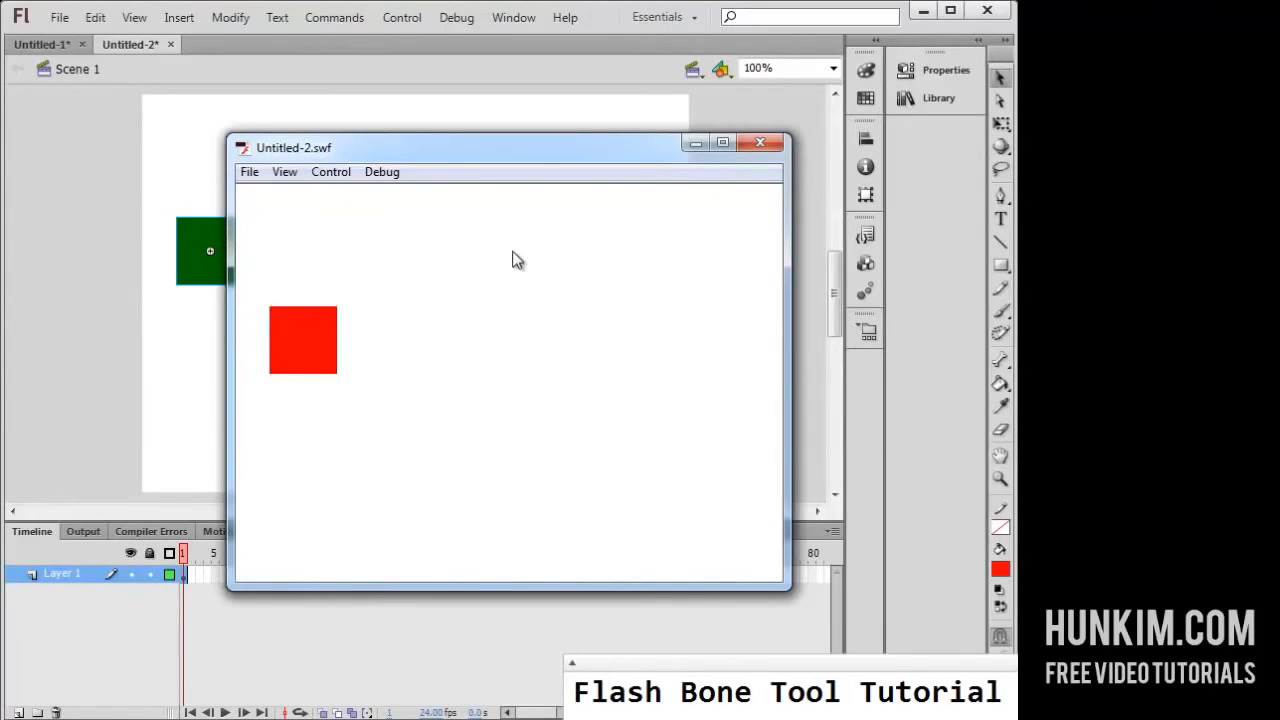
pyautogui.hotkey('ctrl', 'w')
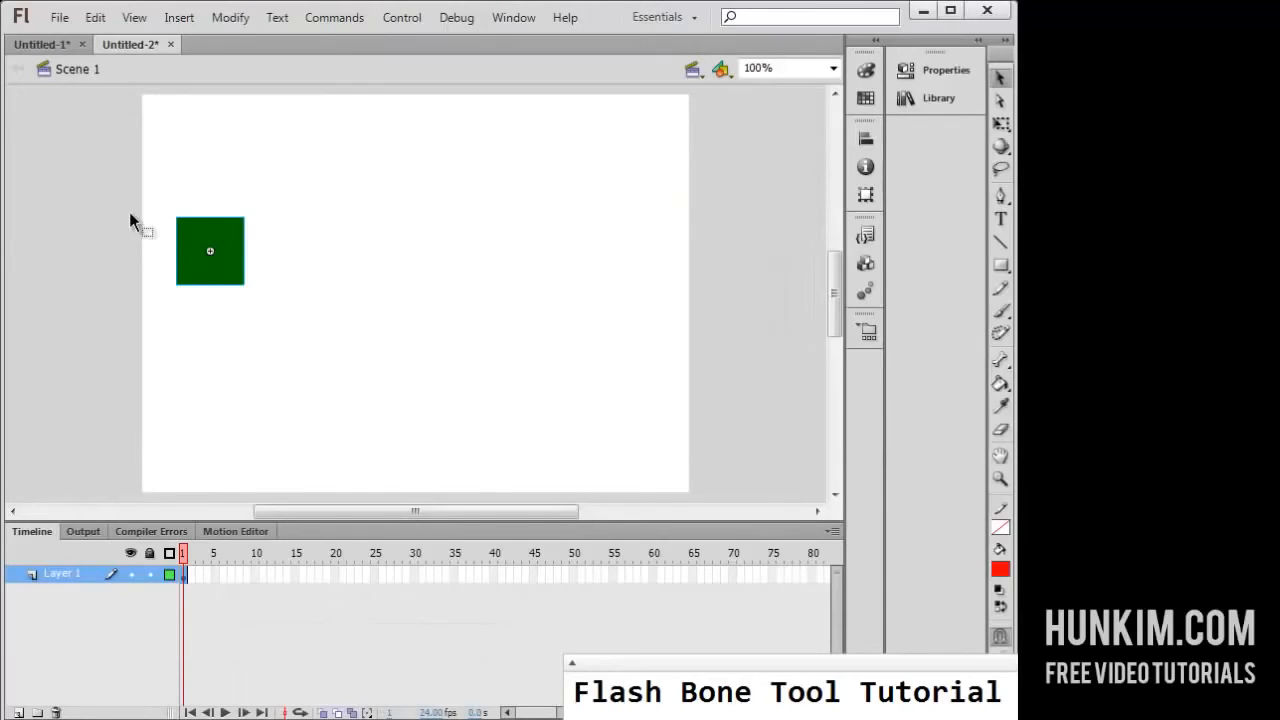
# - Copy the square, paste it in place, and shift the copy horizontally to the right of the original, leaving a narrow gap
pyautogui.moveTo(141, 191); pyautogui.dragTo(269, 317)
pyautogui.click(95, 17)
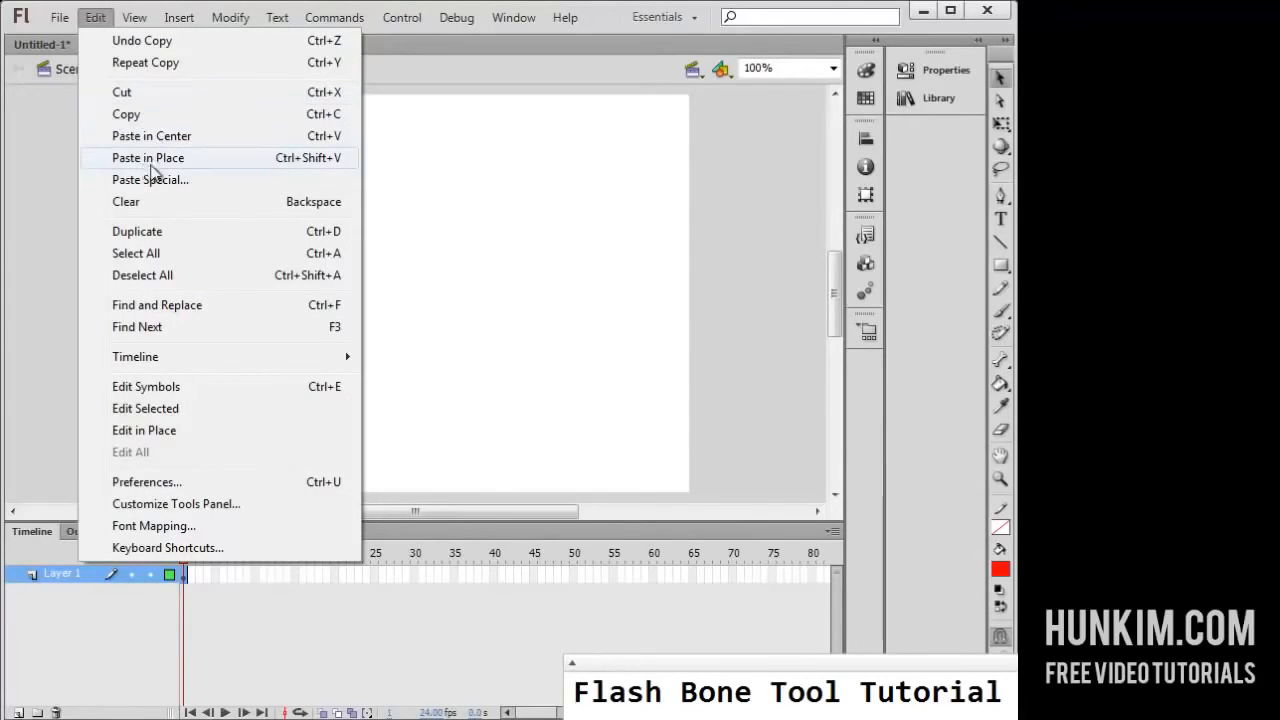
pyautogui.click(207, 158)
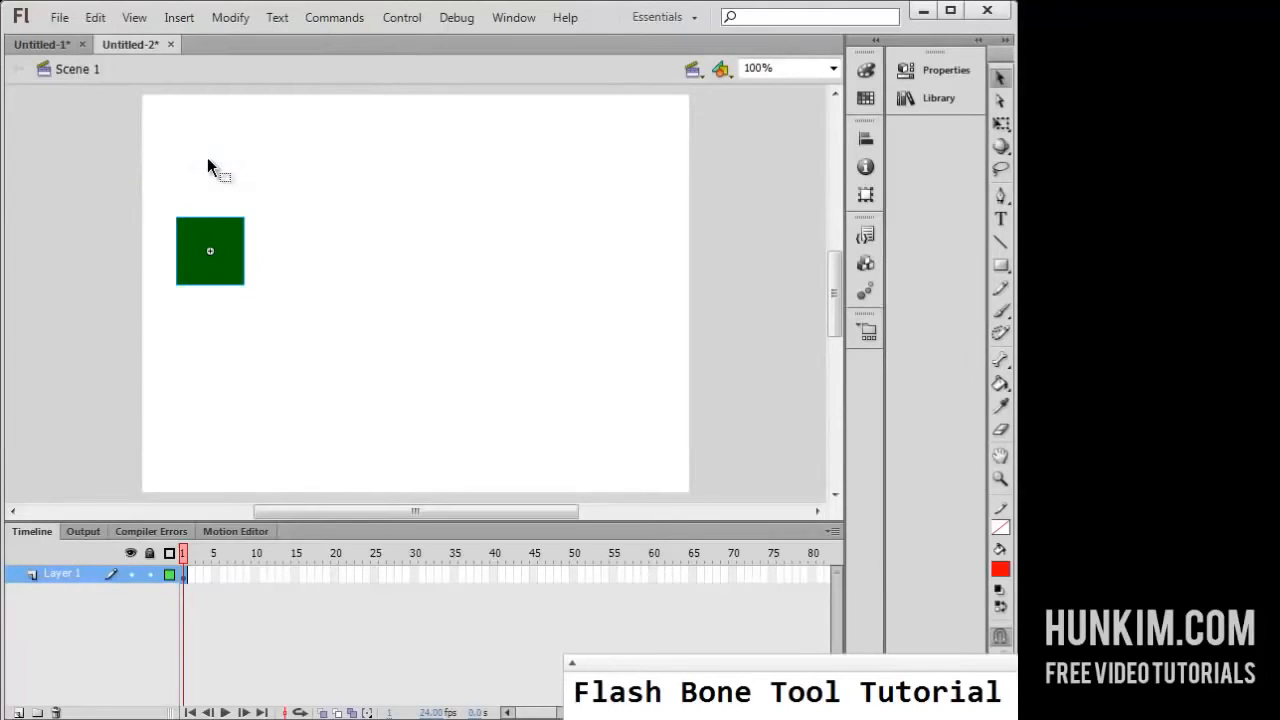
pyautogui.hotkey('shift', 'Right')
pyautogui.hotkey('shift', 'Right')
pyautogui.hotkey('shift', 'Right')
pyautogui.hotkey('shift', 'Right')
pyautogui.hotkey('shift', 'Right')
pyautogui.hotkey('shift', 'Right')
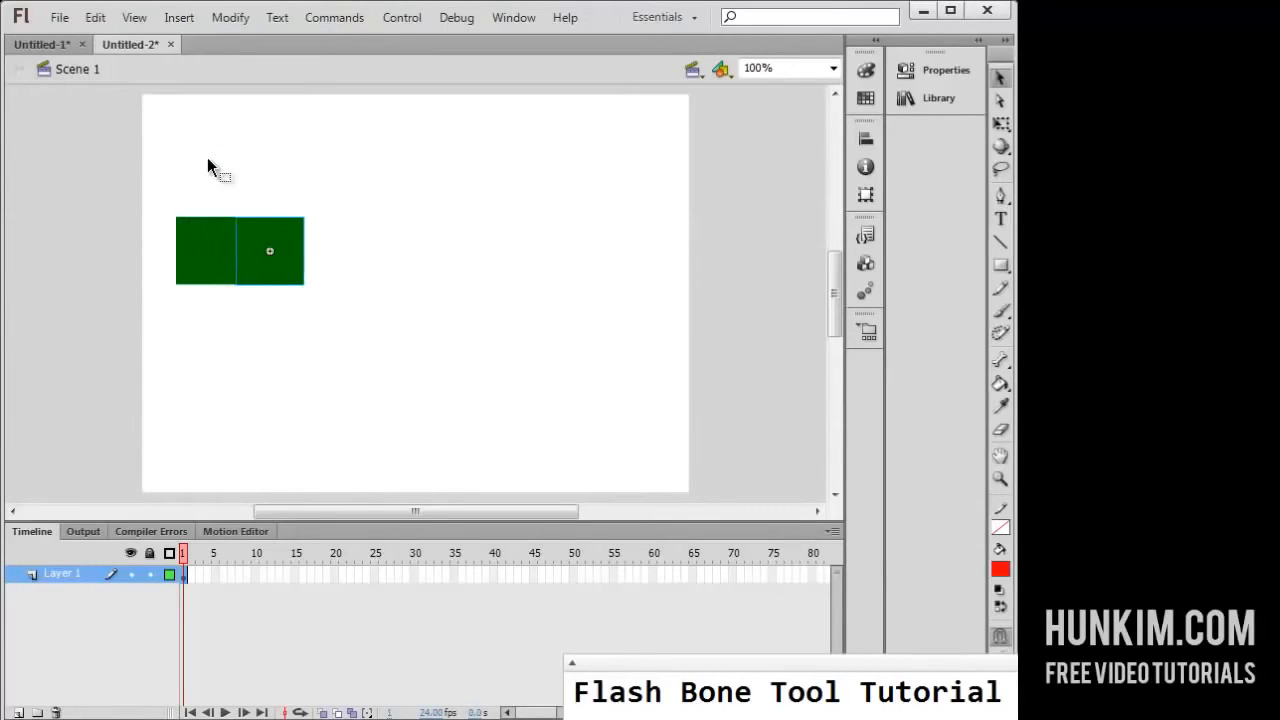
pyautogui.hotkey('shift', 'Right')
pyautogui.hotkey('shift', 'Right')
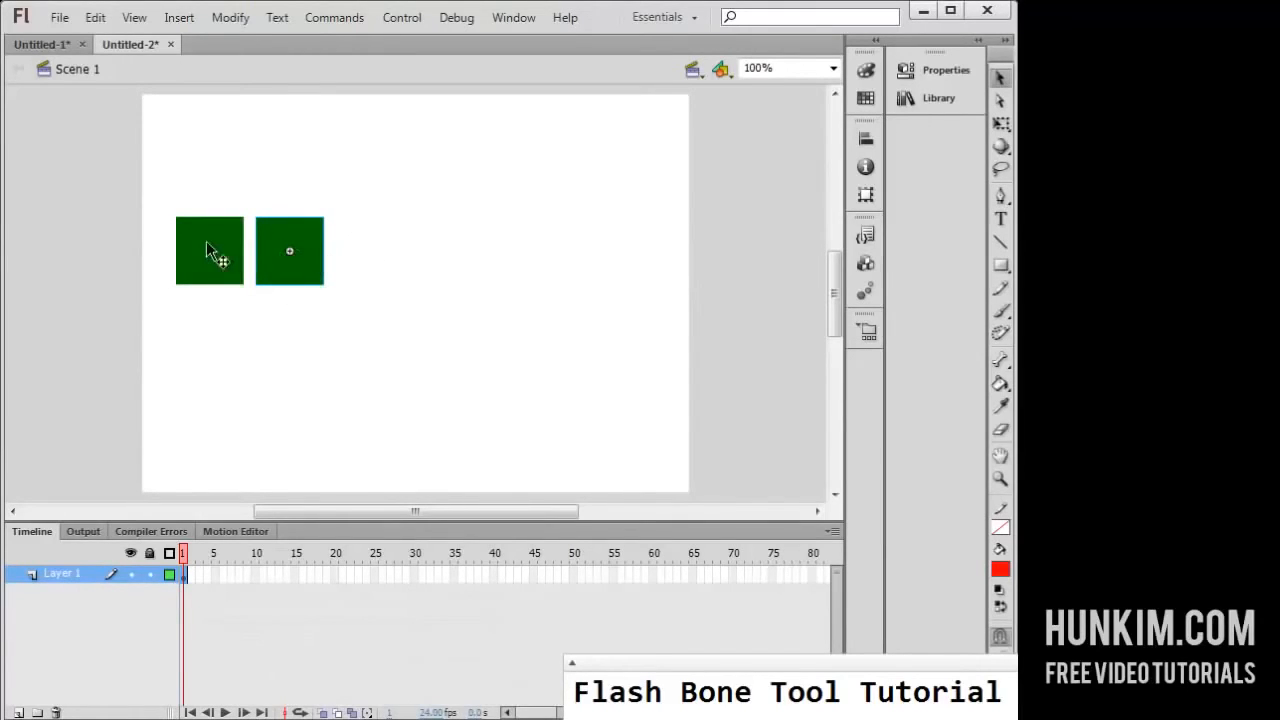
pyautogui.click(137, 232)
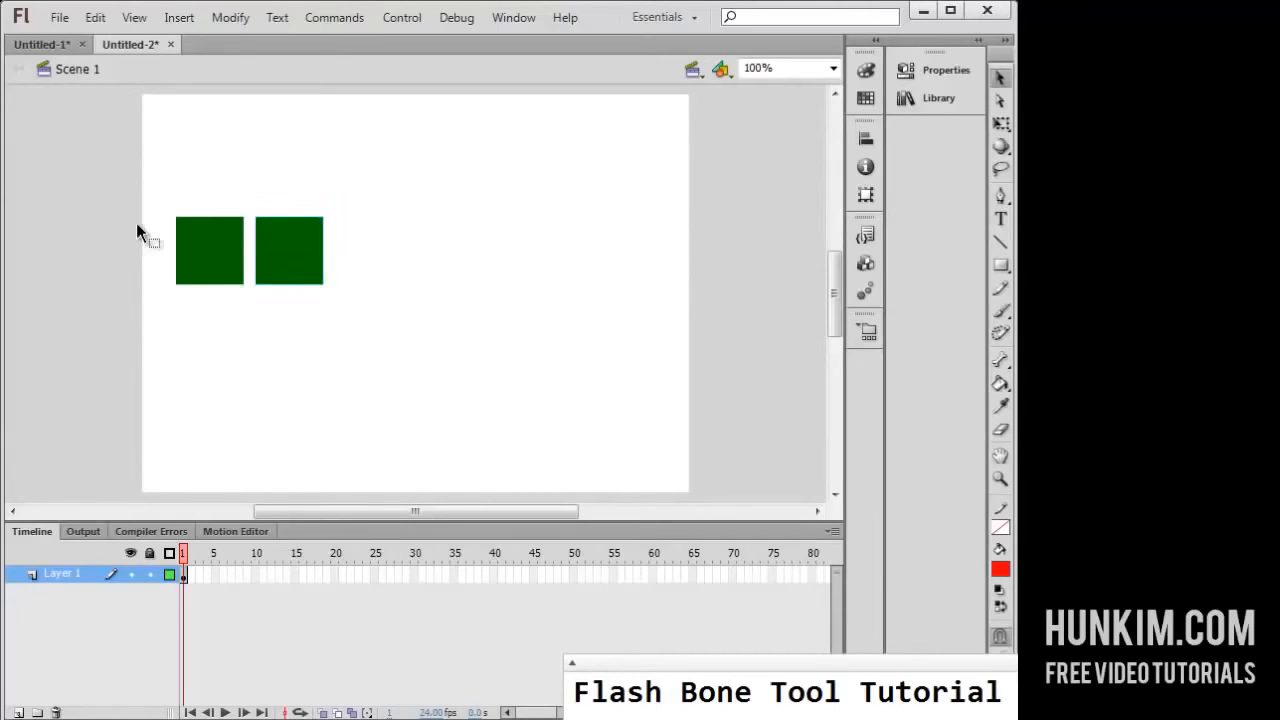
# - Copy both squares, paste them in place, and shift the copies right to form an evenly spaced row of four squares
pyautogui.moveTo(145, 195); pyautogui.dragTo(386, 304)
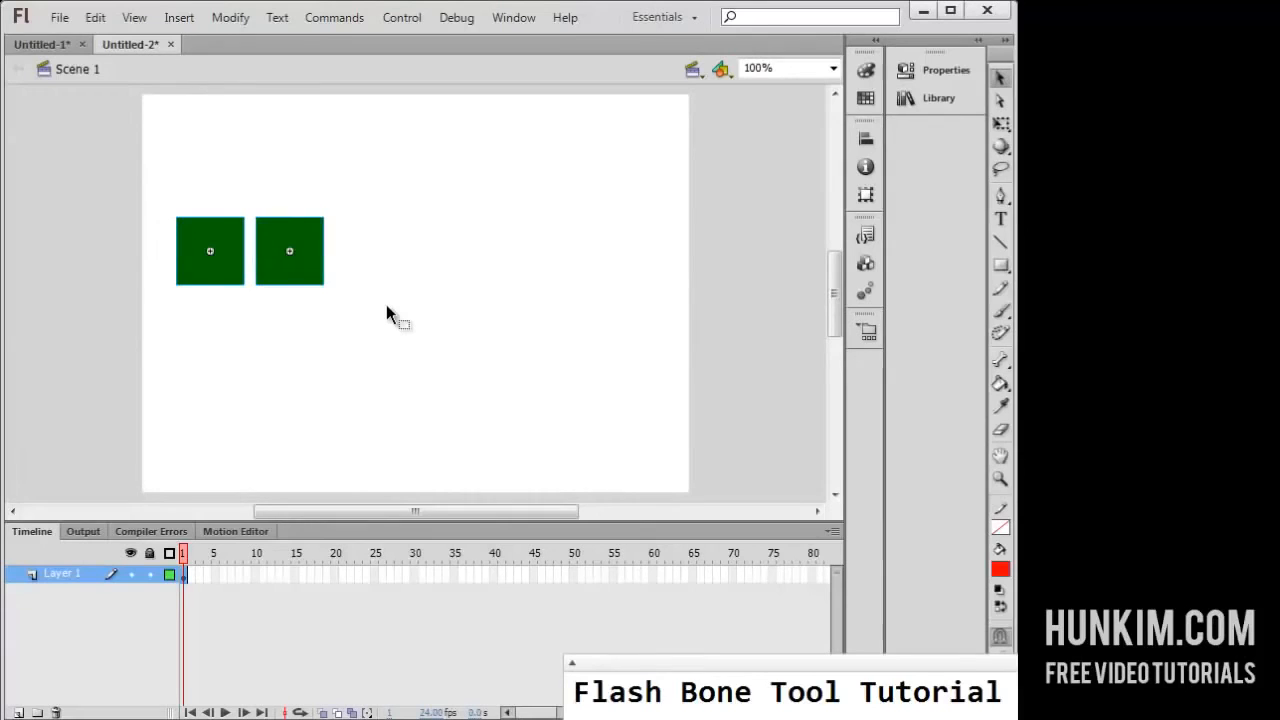
pyautogui.click(95, 17)
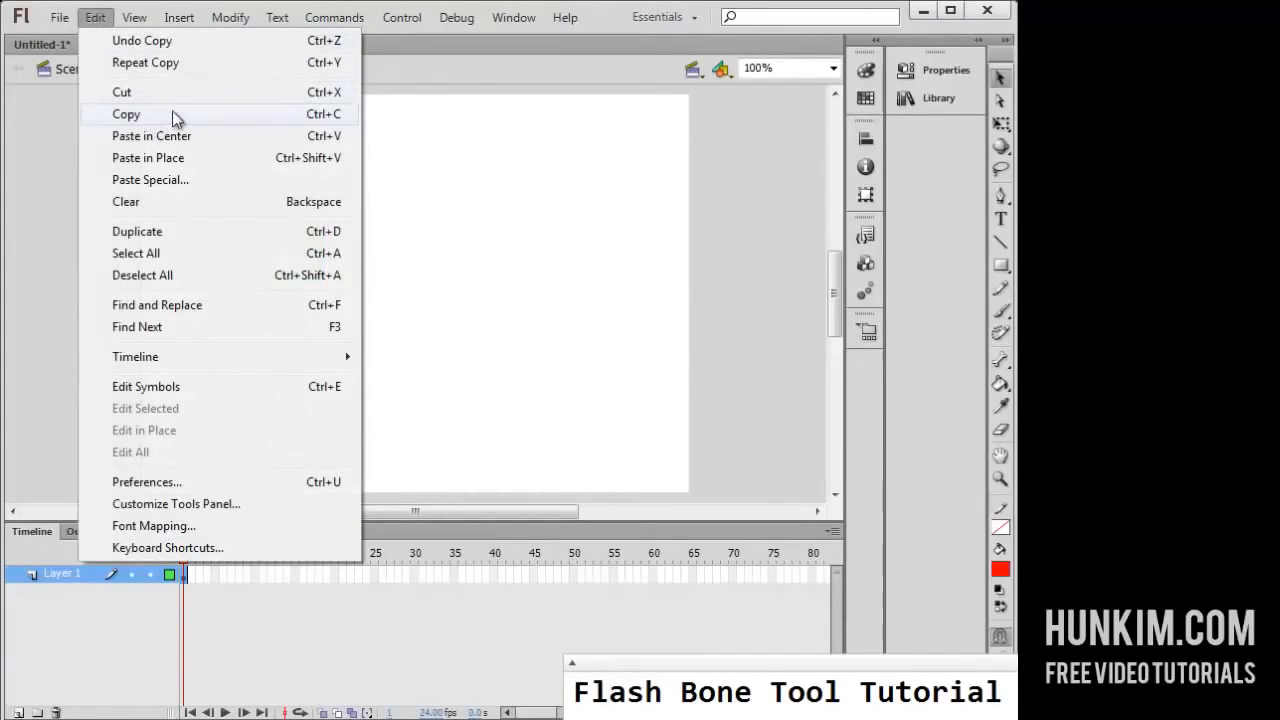
pyautogui.click(212, 158)
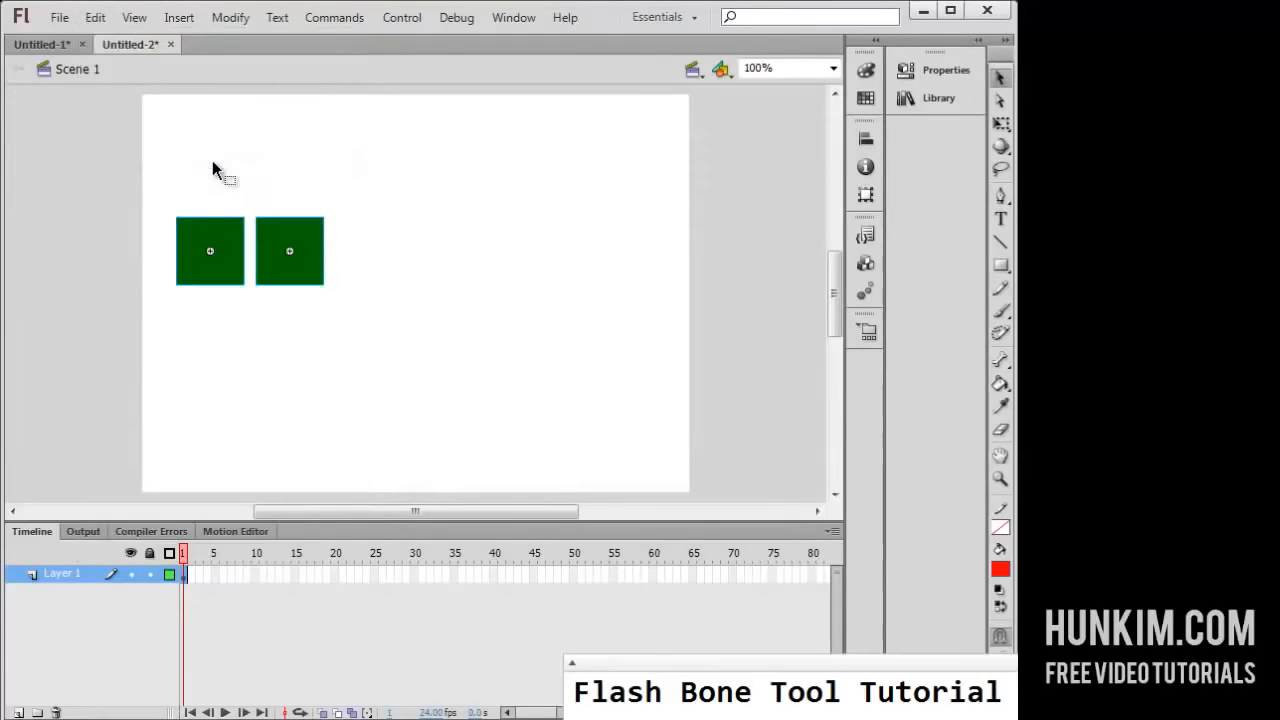
pyautogui.hotkey('shift', 'Right')
pyautogui.hotkey('shift', 'Right')
pyautogui.hotkey('shift', 'Right')
pyautogui.hotkey('shift', 'Right')
pyautogui.hotkey('shift', 'Right')
pyautogui.hotkey('shift', 'Right')
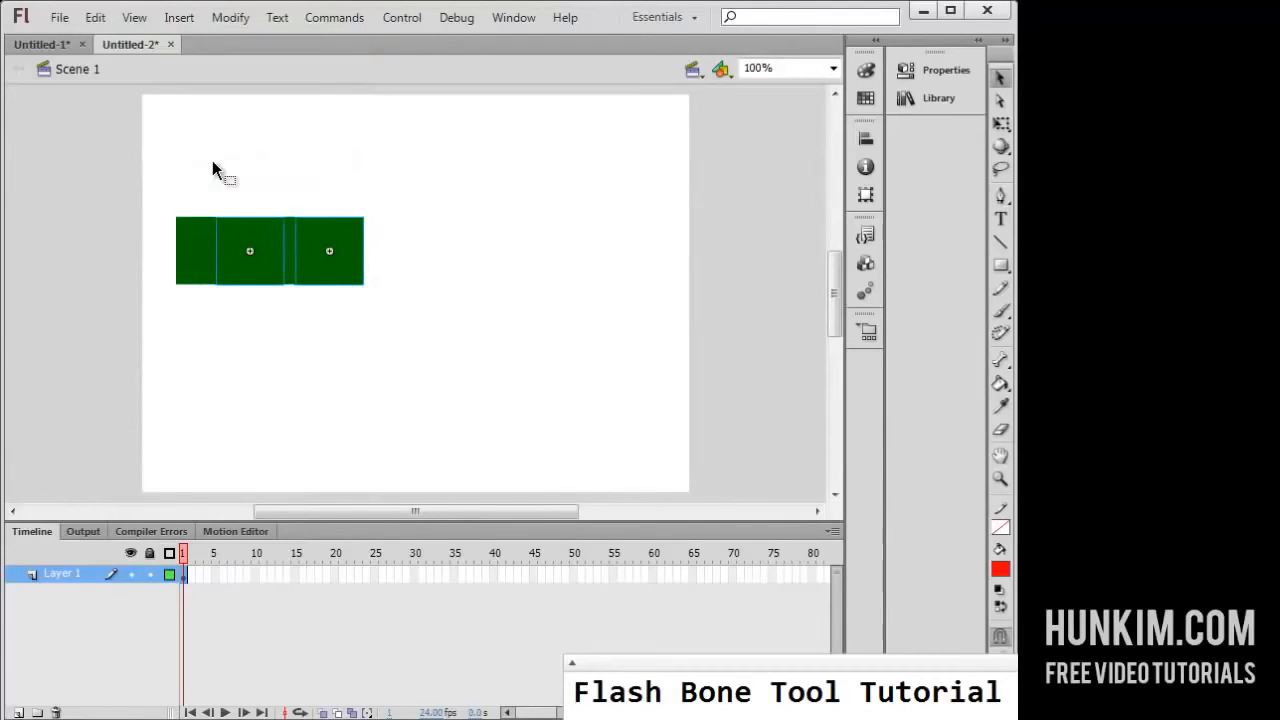
pyautogui.hotkey('shift', 'Right')
pyautogui.hotkey('shift', 'Right')
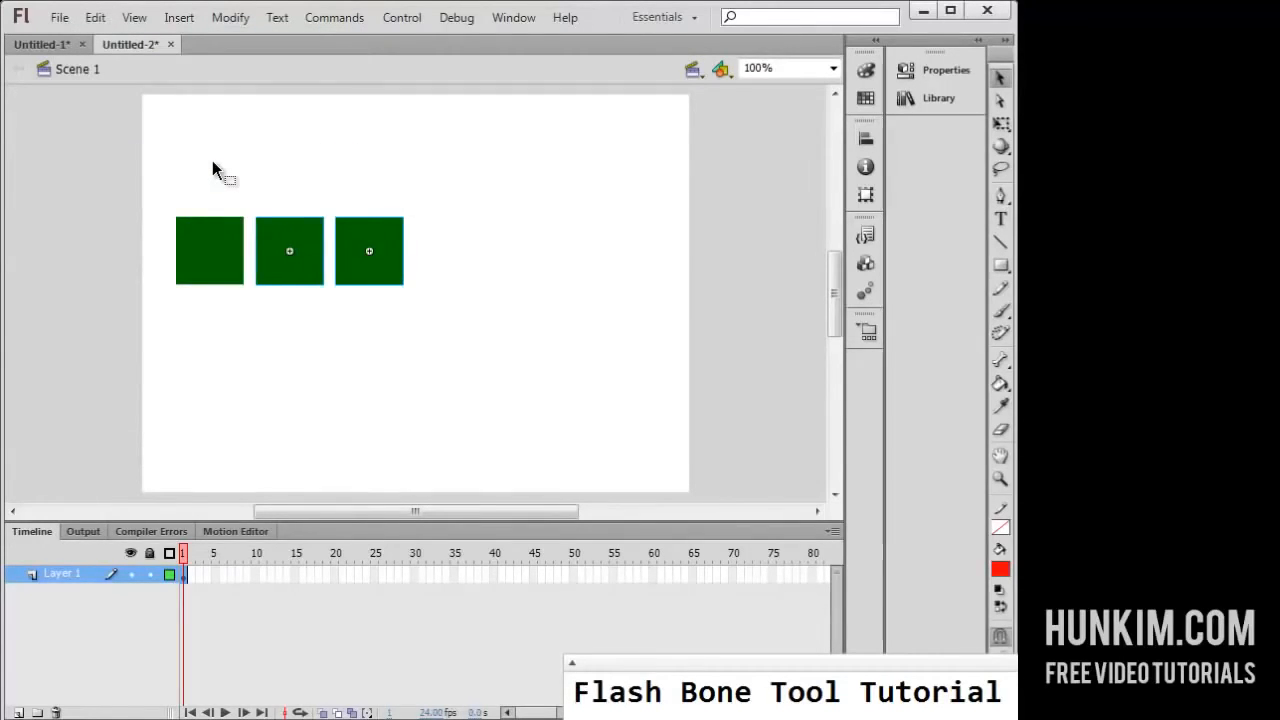
pyautogui.hotkey('shift', 'Right')
pyautogui.hotkey('shift', 'Right')
pyautogui.hotkey('shift', 'Right')
pyautogui.hotkey('shift', 'Right')
pyautogui.hotkey('shift', 'Right')
pyautogui.hotkey('shift', 'Right')
pyautogui.hotkey('shift', 'Right')
pyautogui.hotkey('shift', 'Right')
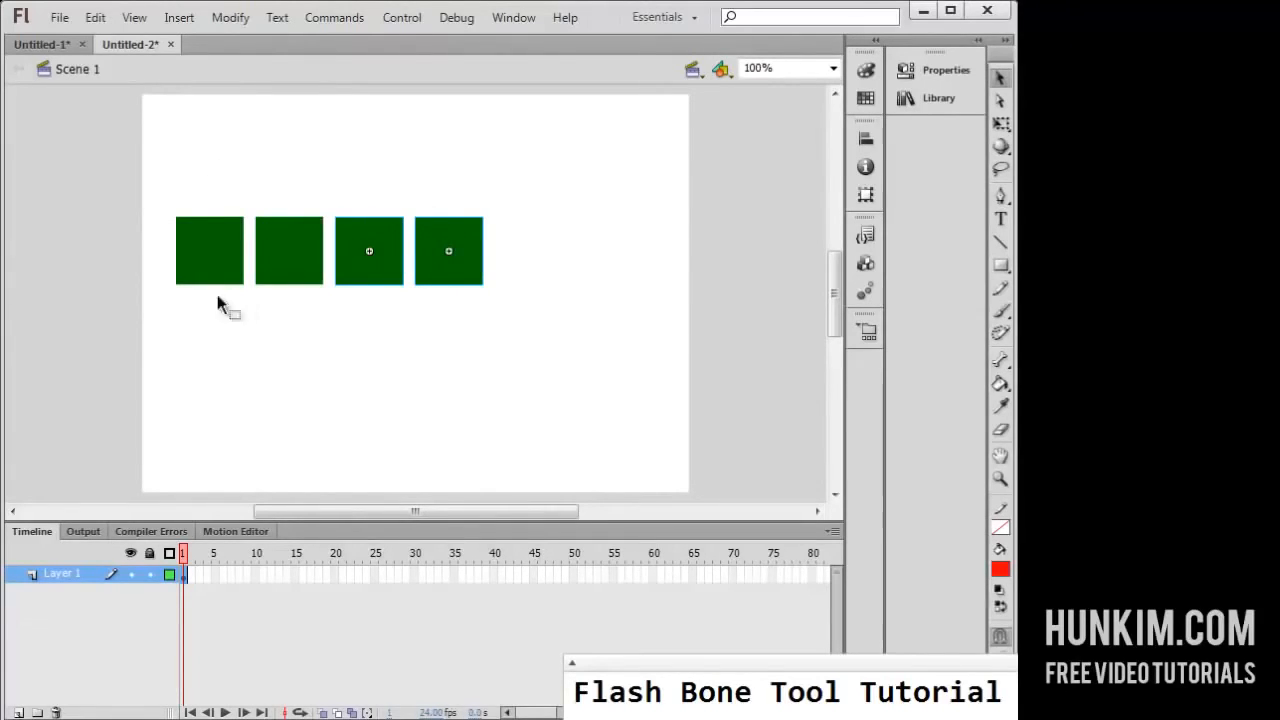
pyautogui.click(254, 326)
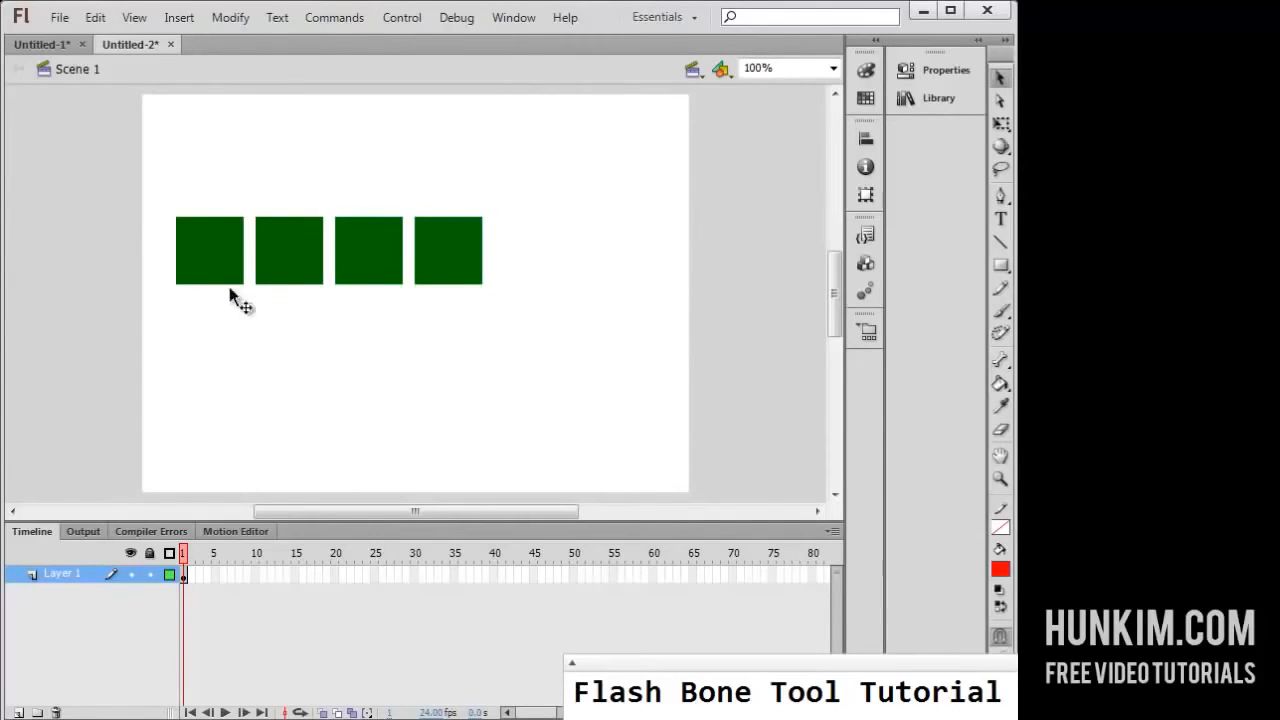
# - Link the centers of the four squares from left to right with the Bone tool and extend the armature layer to frame 50
pyautogui.click(1002, 364)
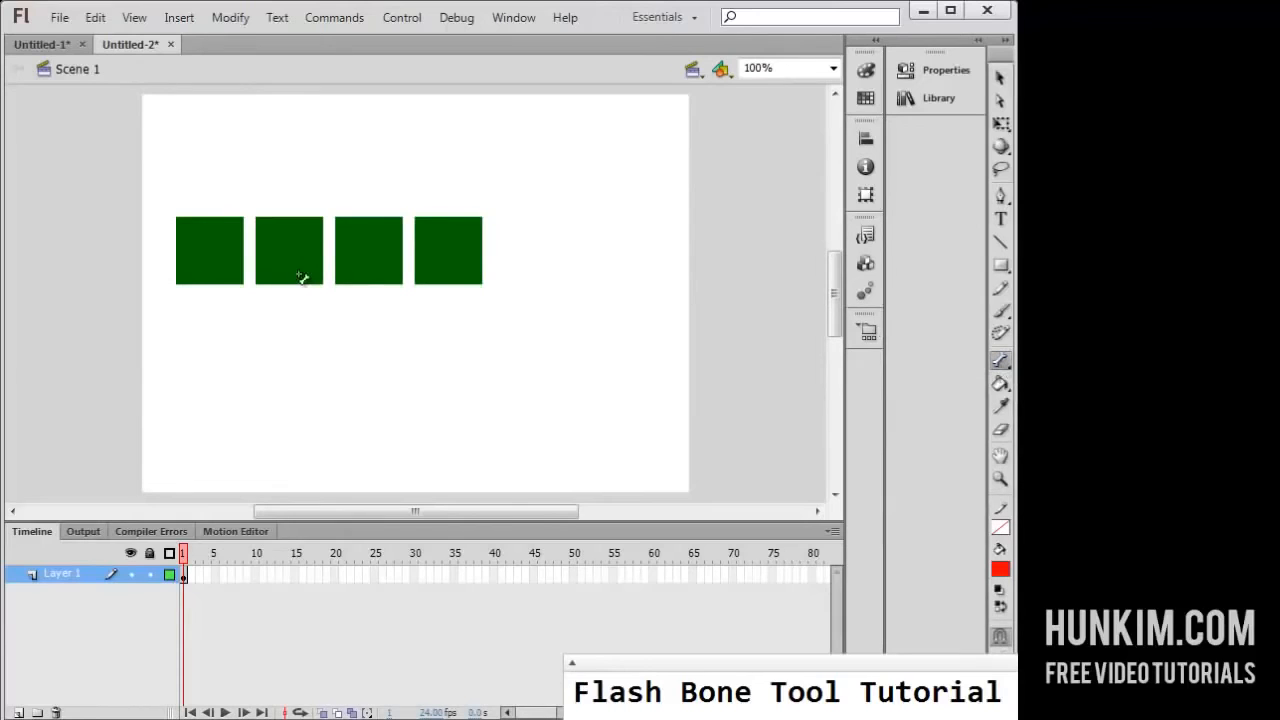
pyautogui.moveTo(209, 250); pyautogui.dragTo(449, 251)
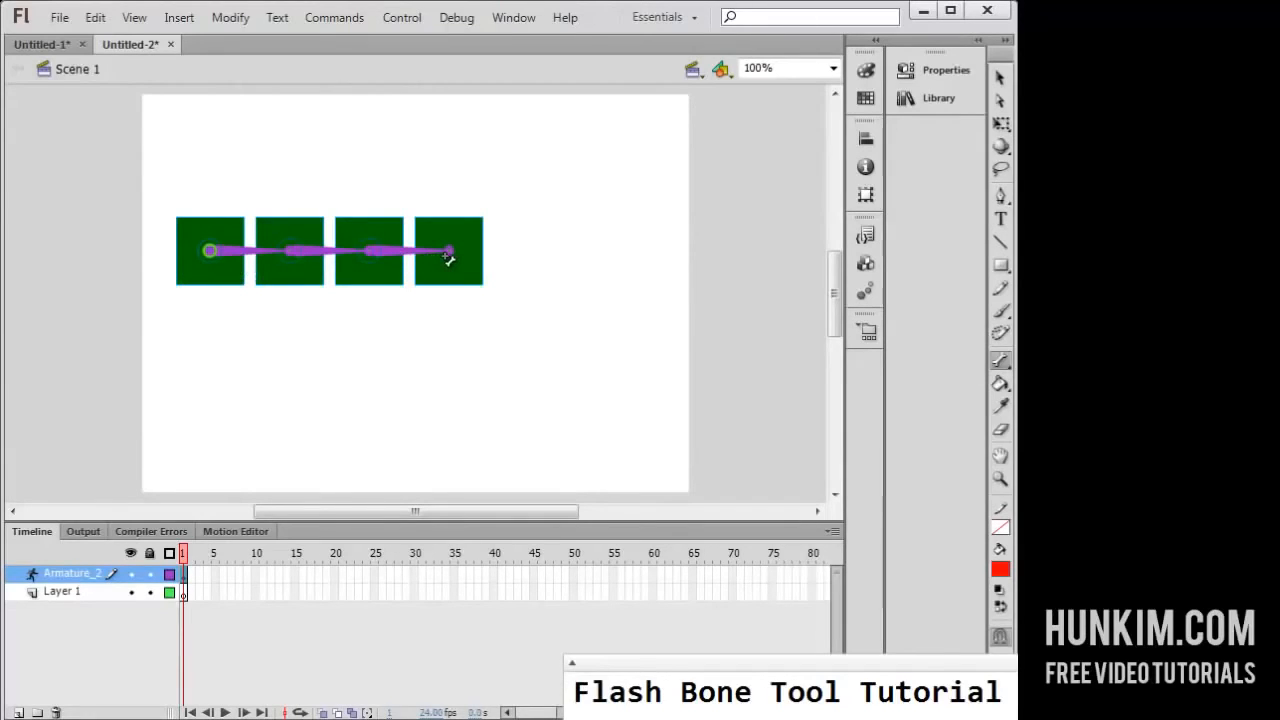
pyautogui.moveTo(186, 574); pyautogui.dragTo(575, 552)
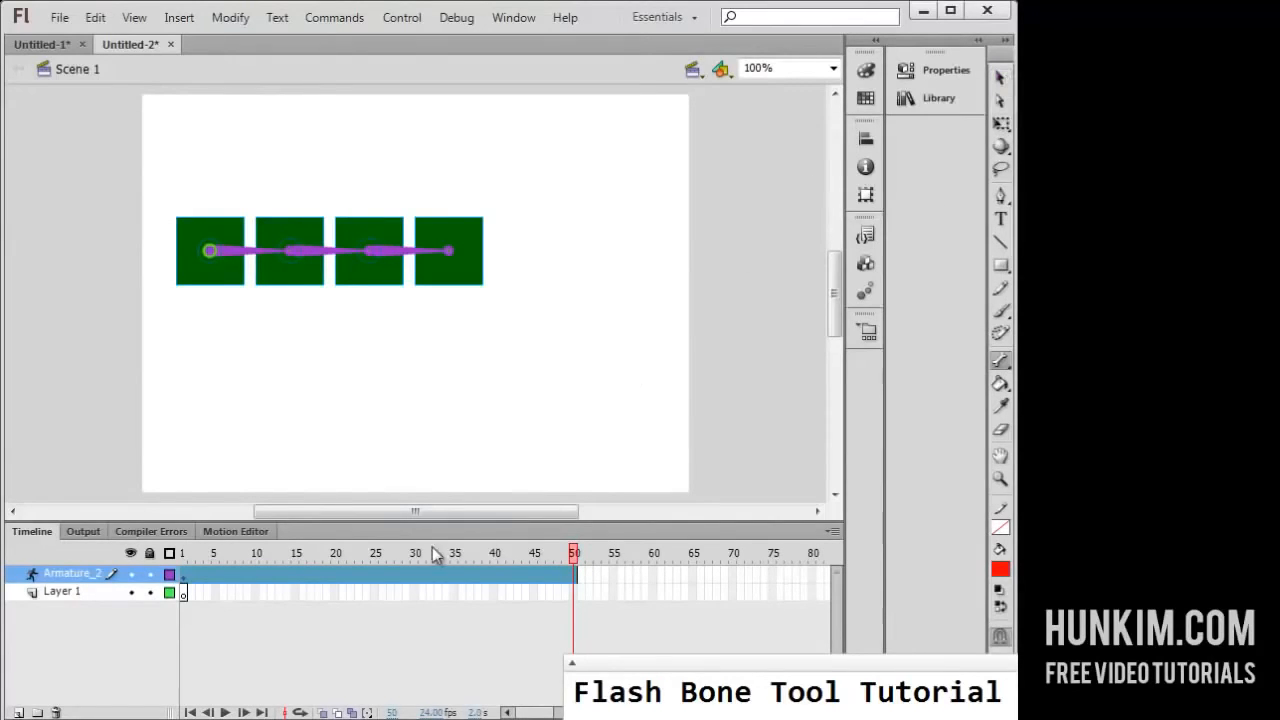
# - At frame 25, pose the bone chain so the squares slope diagonally down to the right with the last one bent further downward
pyautogui.moveTo(576, 556); pyautogui.dragTo(377, 550)
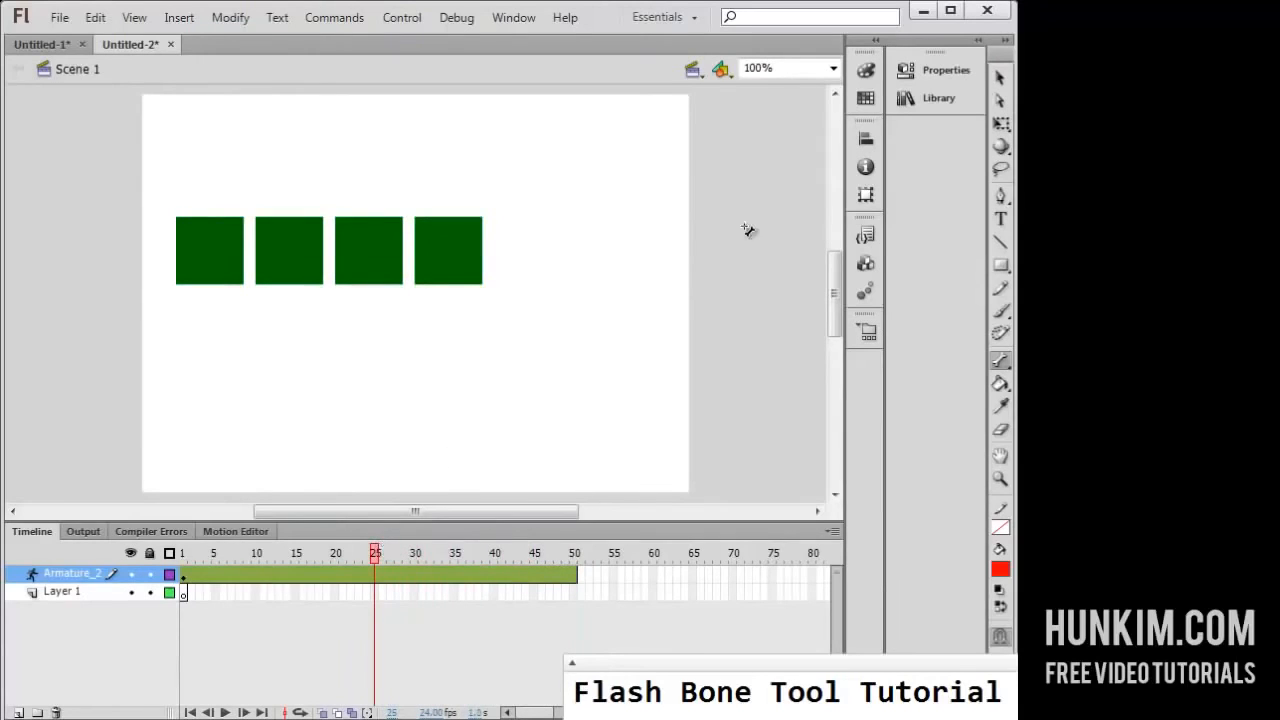
pyautogui.click(1000, 77)
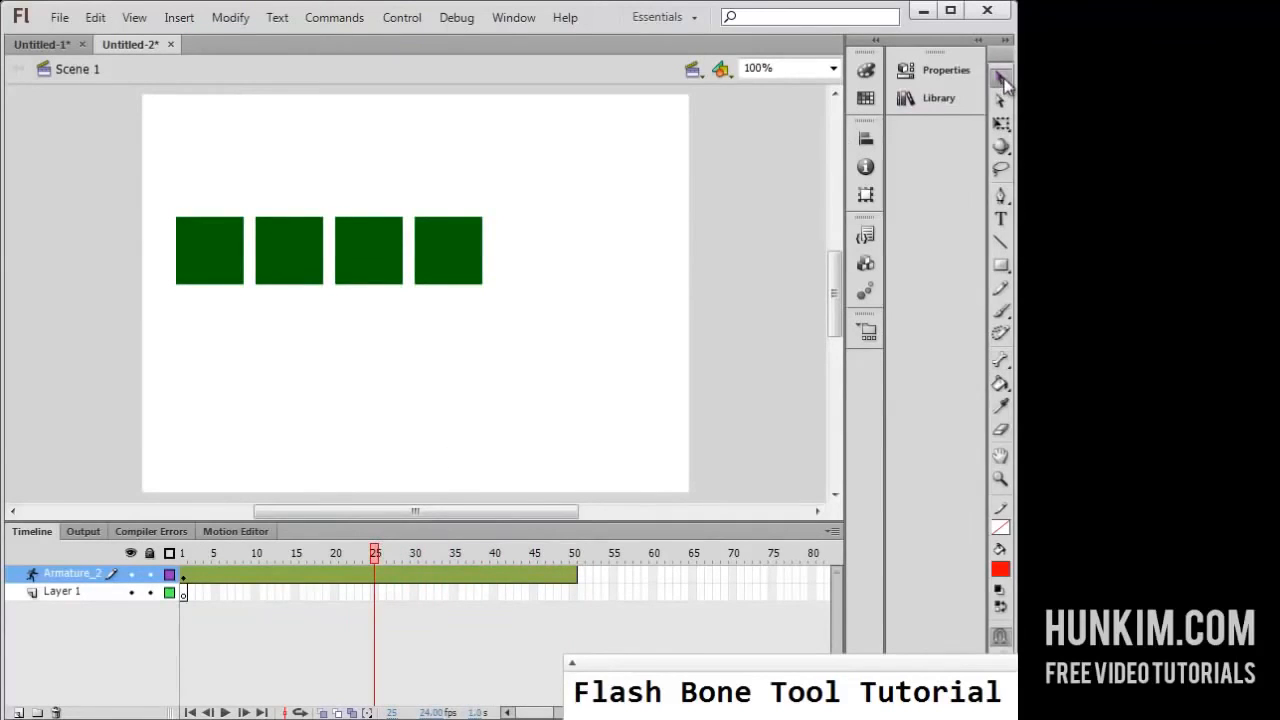
pyautogui.click(456, 257)
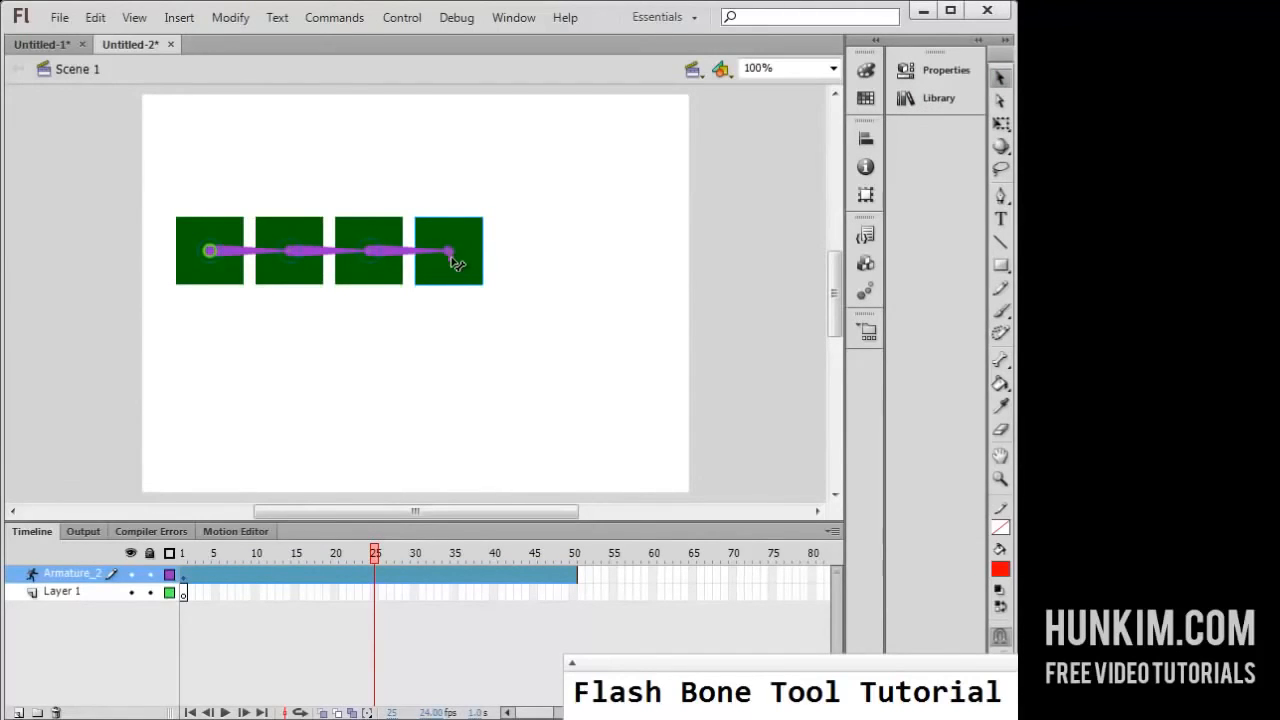
pyautogui.moveTo(451, 259); pyautogui.dragTo(387, 417)
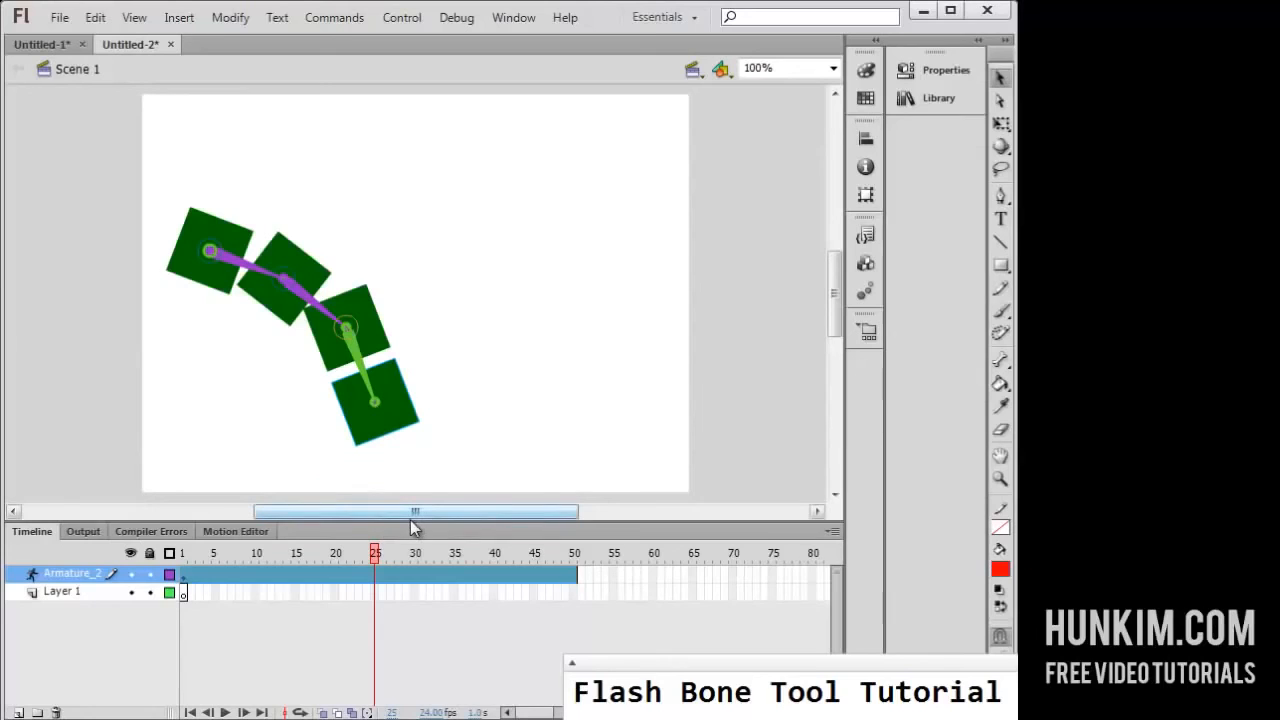
pyautogui.hotkey('ctrl', 'z')
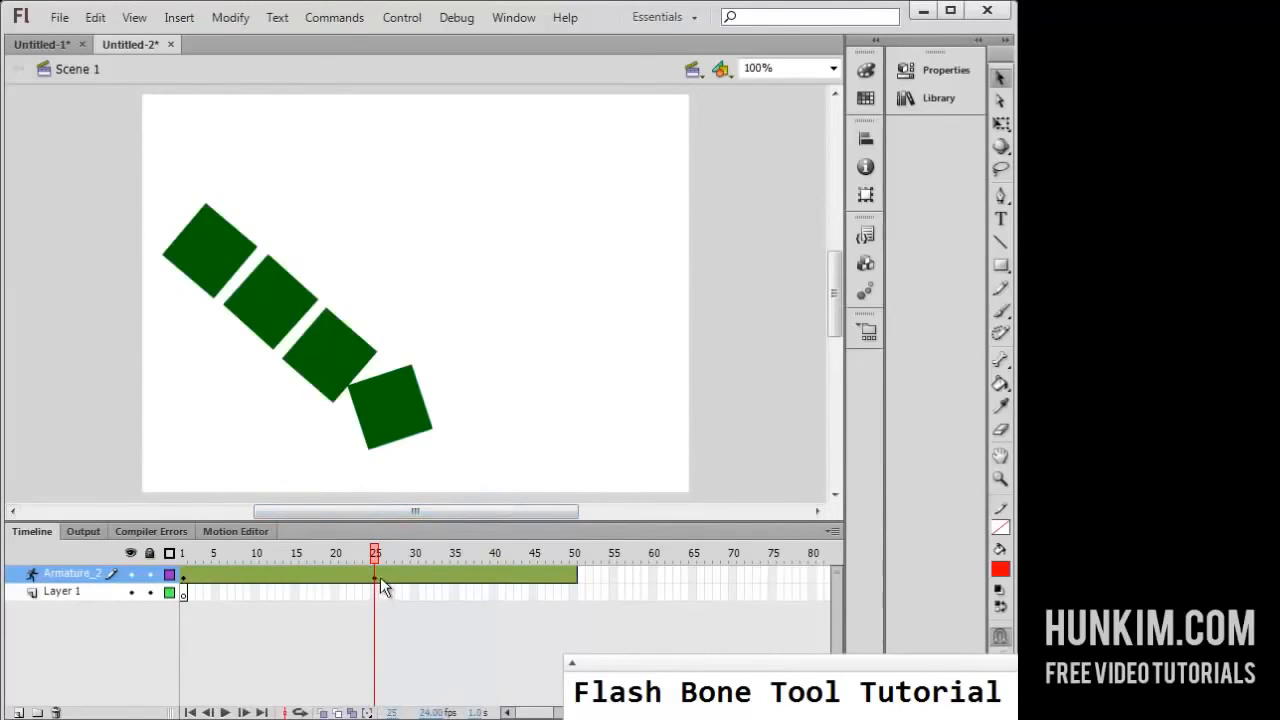
# - At frame 50, pose the bone chain so its far end curls upward, with the last square above the third
pyautogui.moveTo(397, 552); pyautogui.dragTo(577, 558)
pyautogui.click(403, 401)
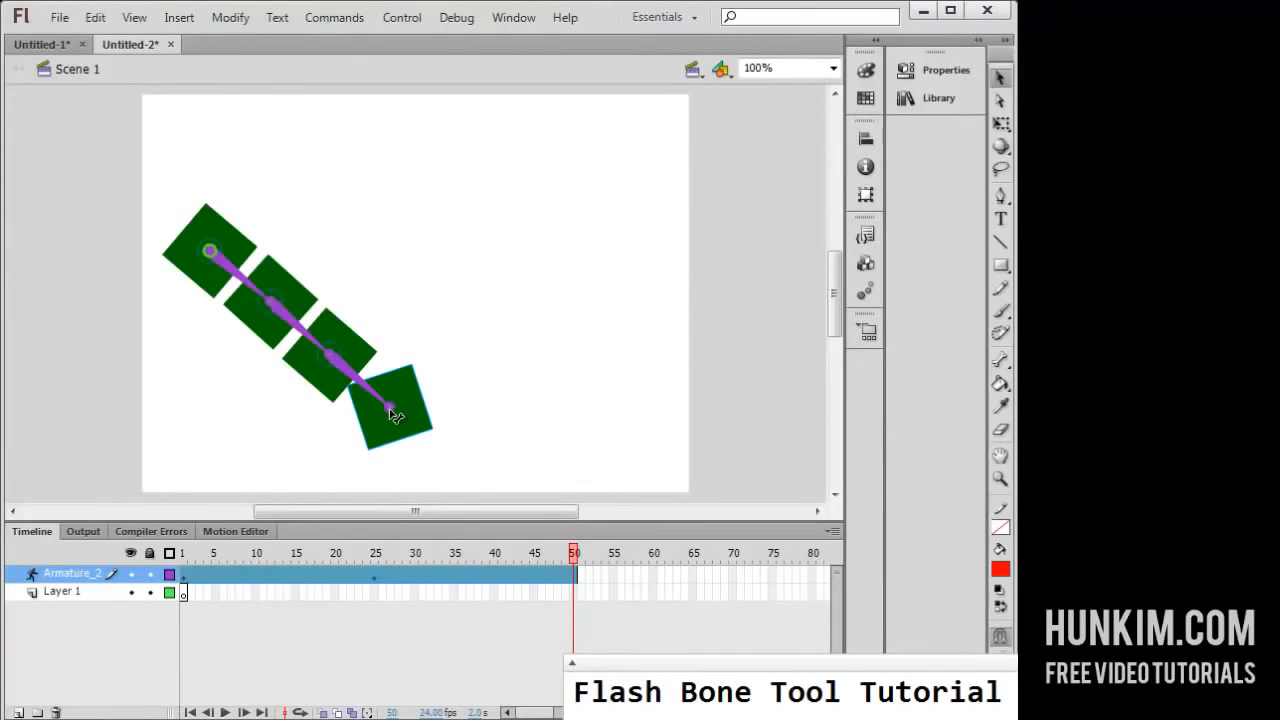
pyautogui.moveTo(393, 410); pyautogui.dragTo(398, 185)
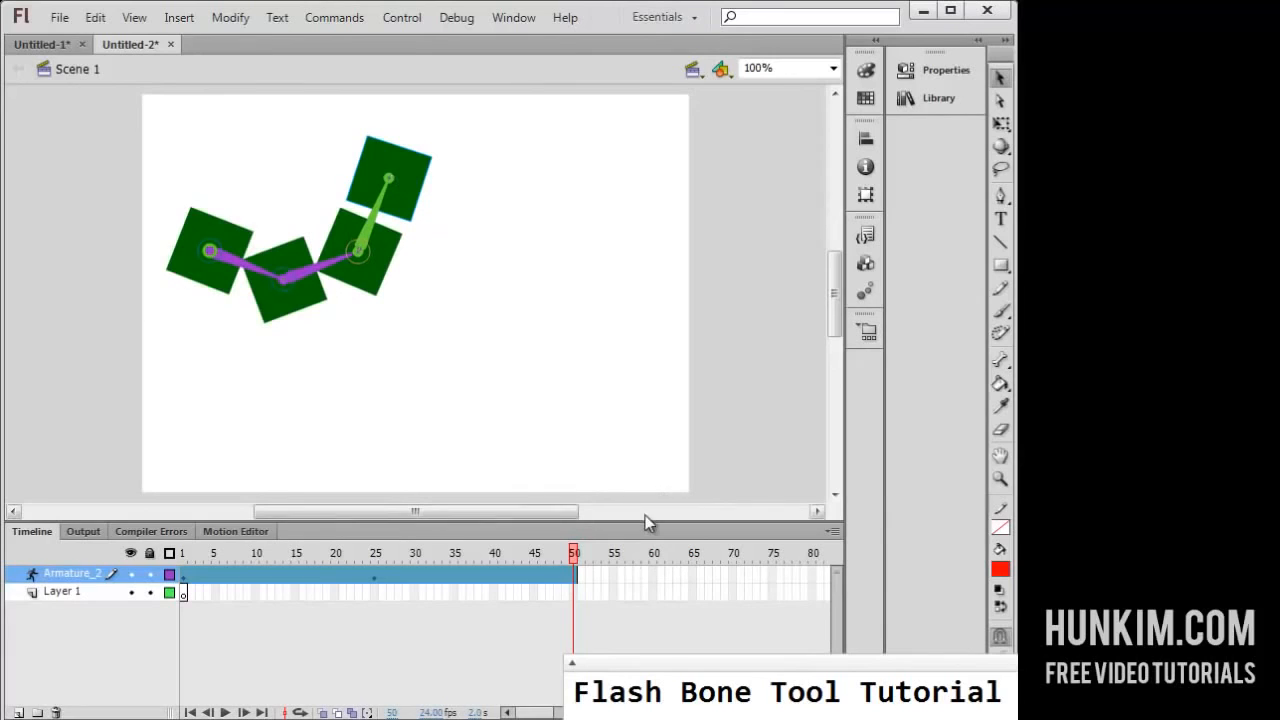
# - Scrub through the armature animation between frames 1 and 50 to check the motion between the poses
pyautogui.click(556, 573)
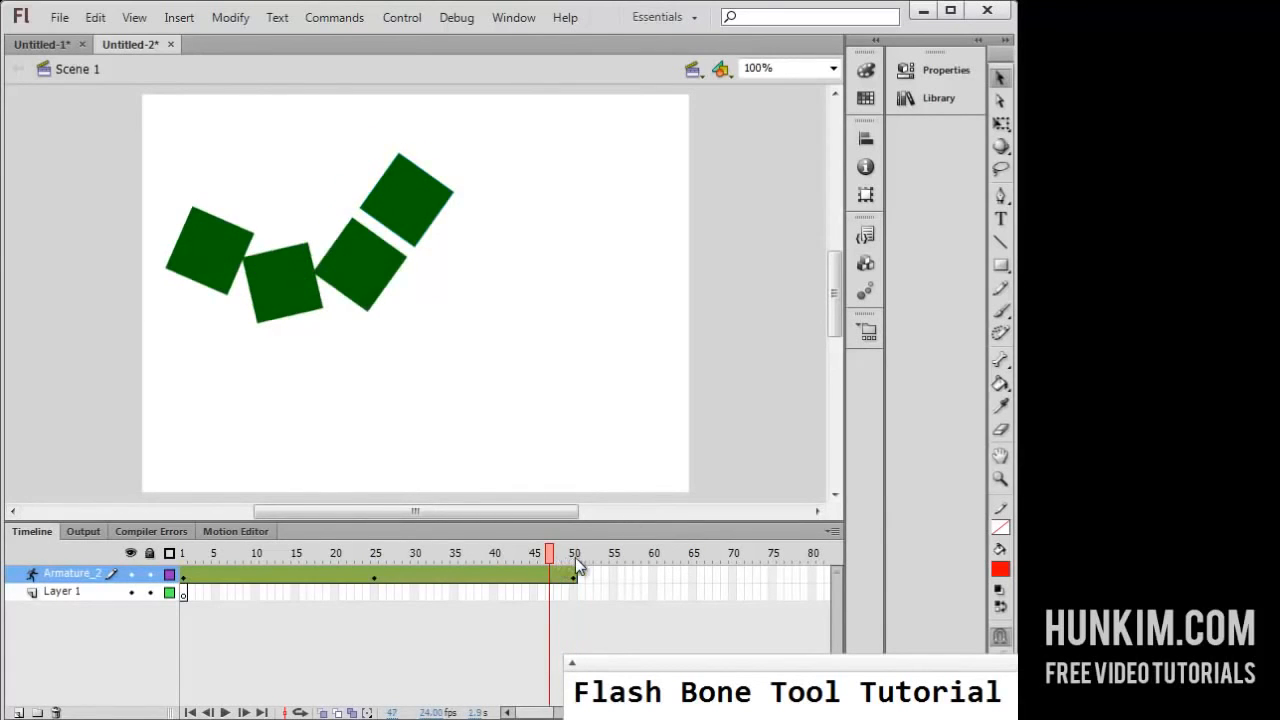
pyautogui.click(575, 554)
pyautogui.click(558, 553)
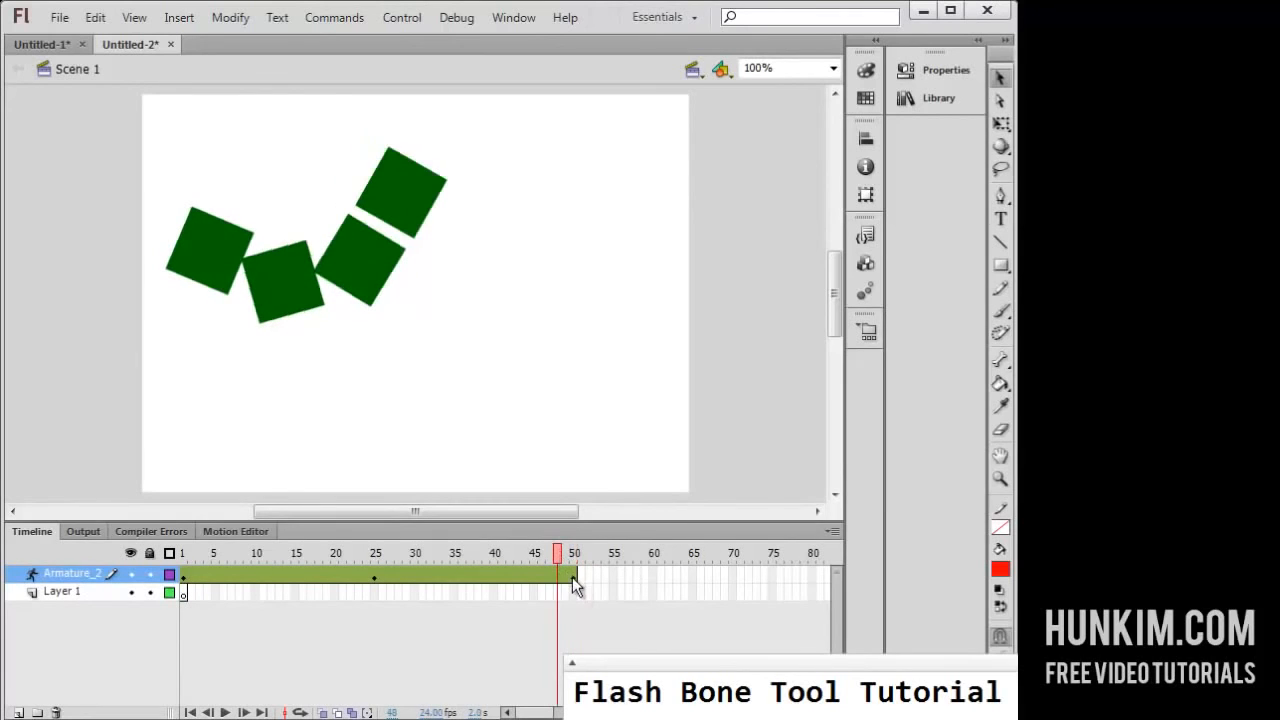
pyautogui.moveTo(298, 550); pyautogui.dragTo(262, 566)
pyautogui.moveTo(450, 560); pyautogui.dragTo(511, 559)
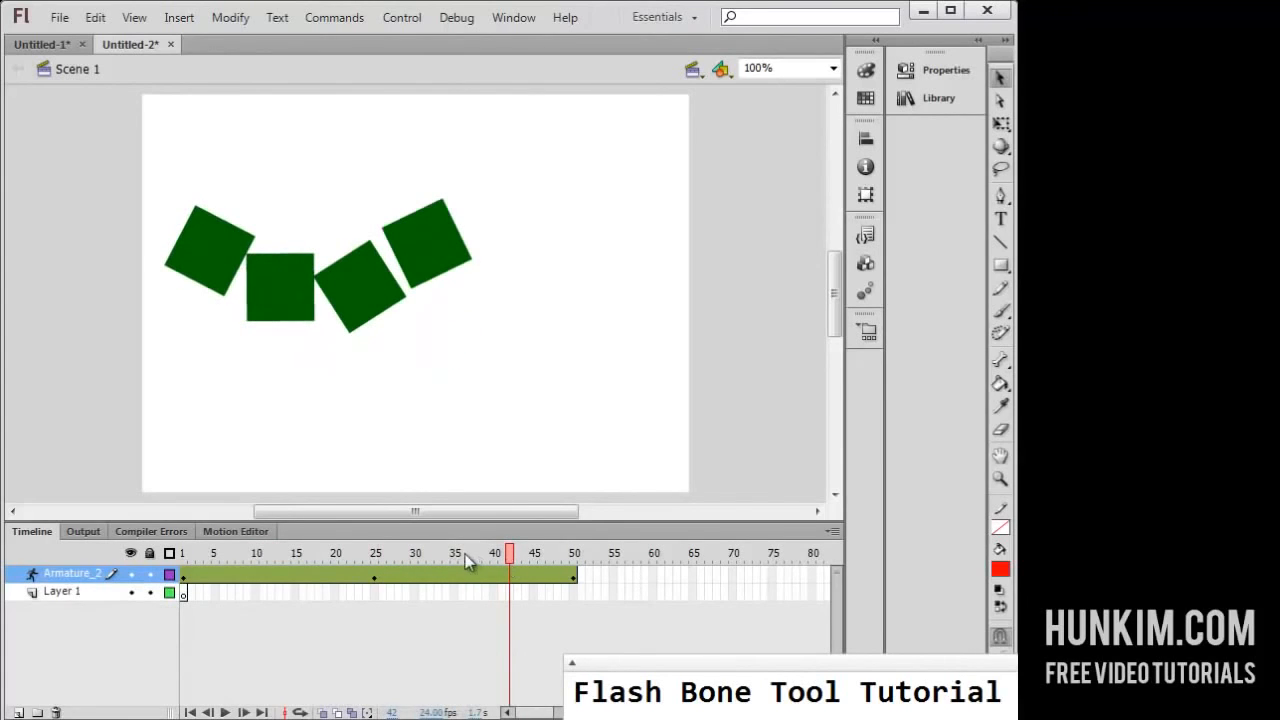
pyautogui.click(465, 554)
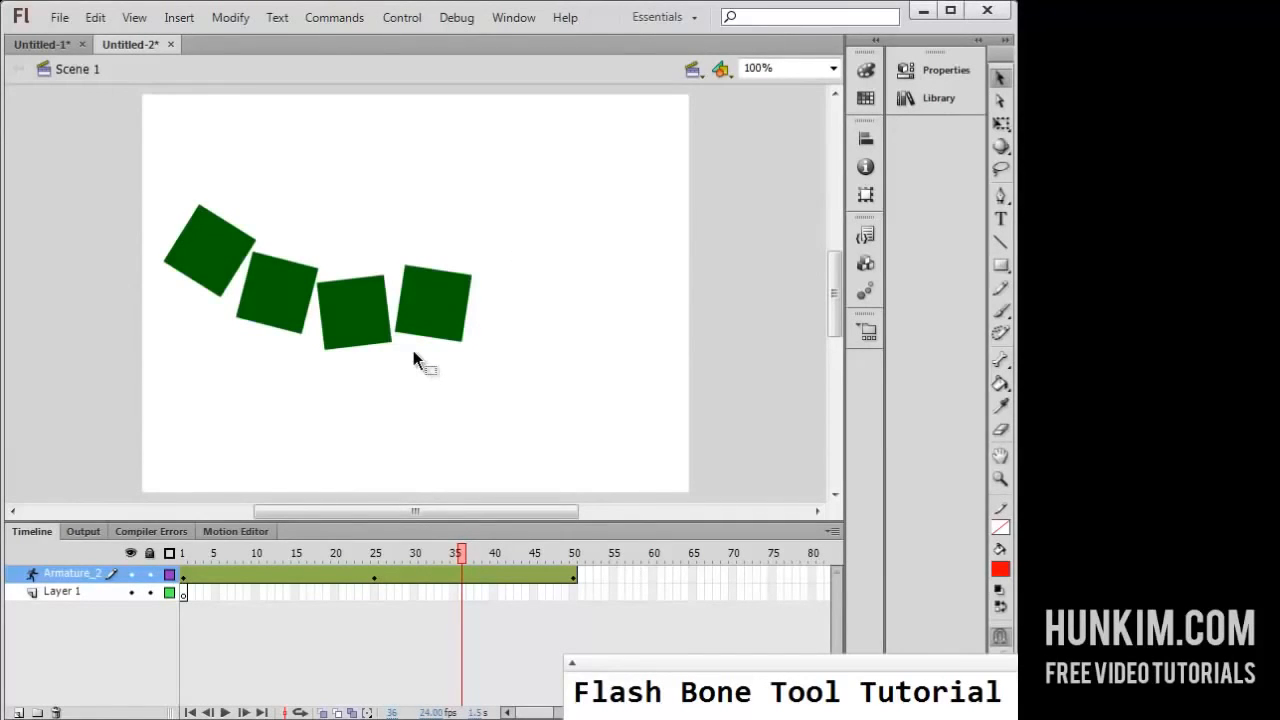
pyautogui.click(414, 554)
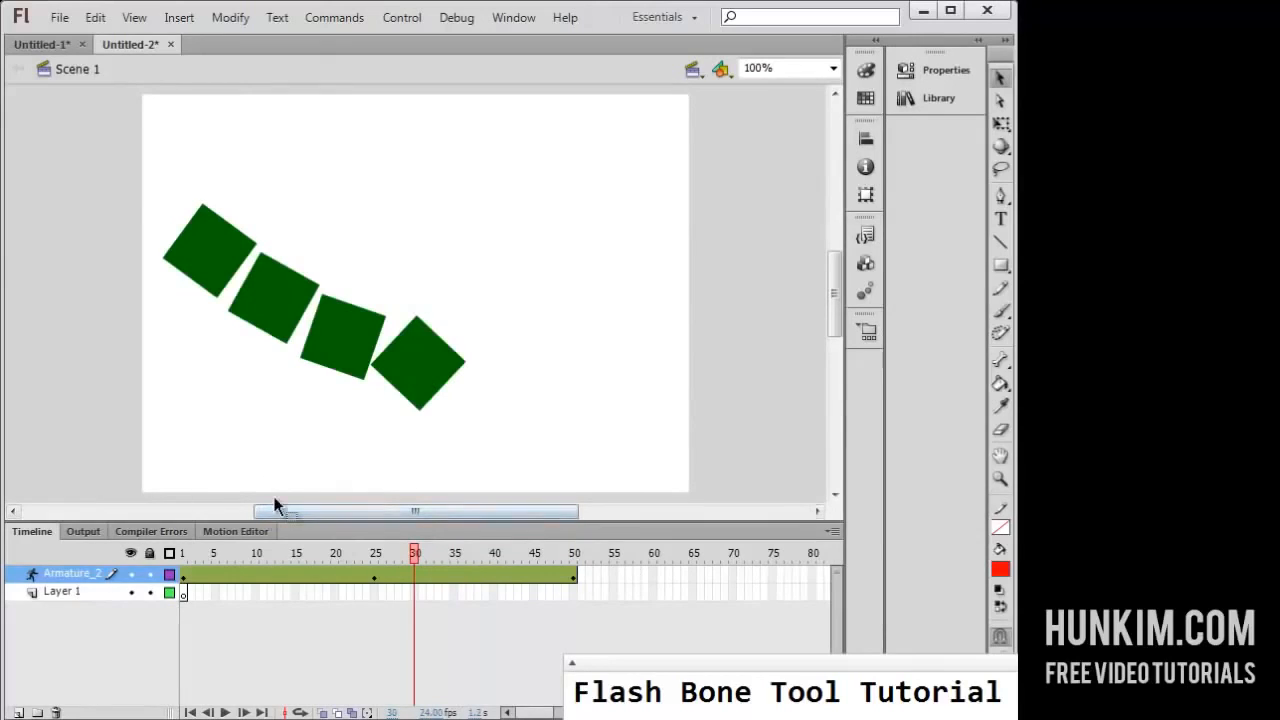